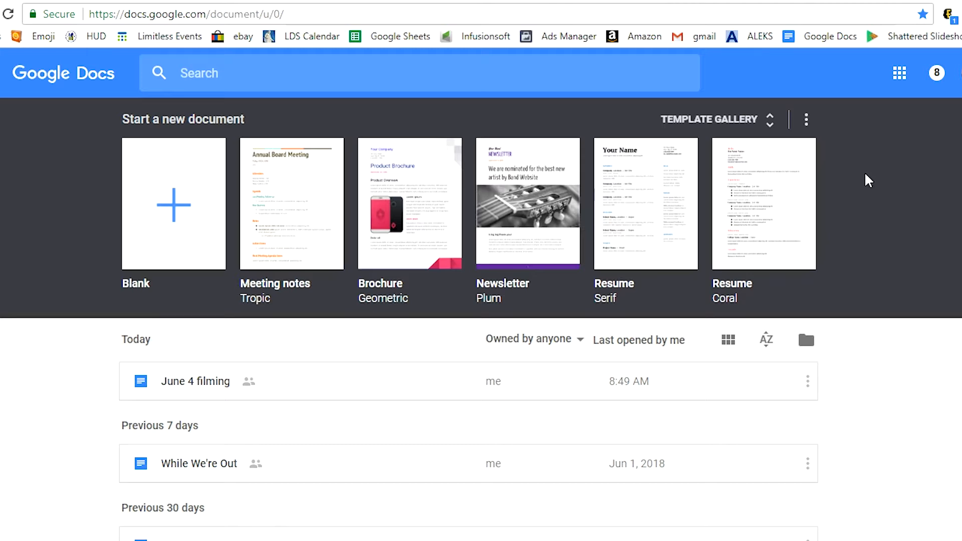
# - Open the full template gallery and look through its categories from Resumes down to the Education lesson plans
pyautogui.click(702, 120)
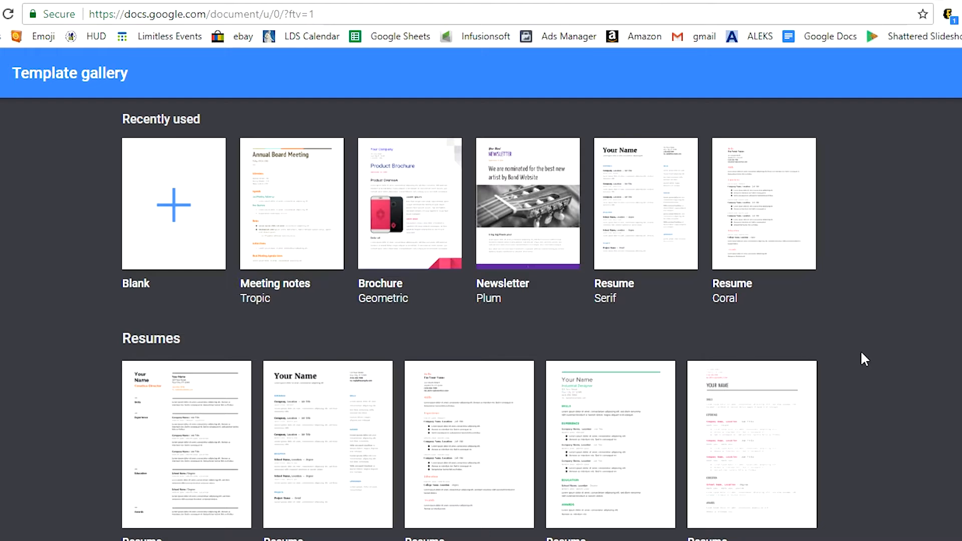
pyautogui.scroll(-3, 862, 359)
pyautogui.scroll(-5, 862, 359)
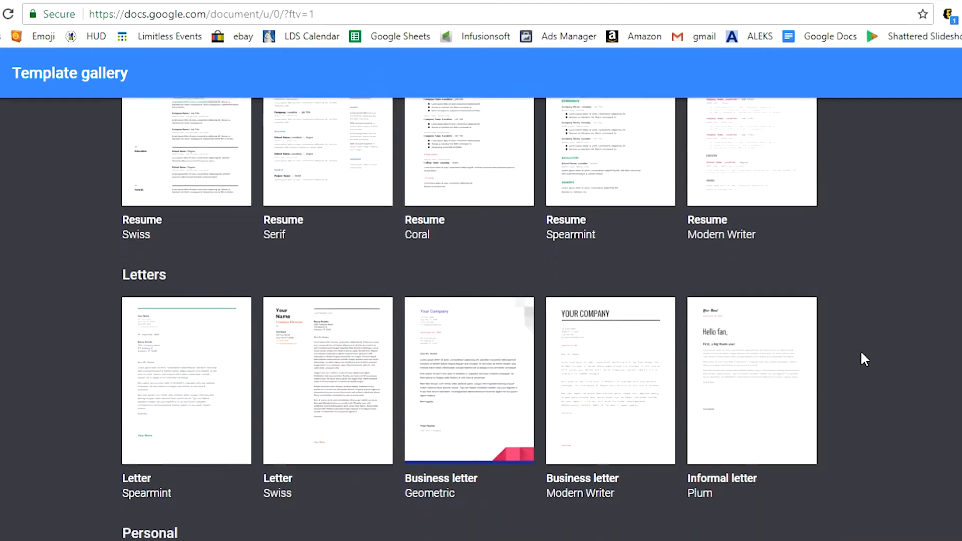
pyautogui.scroll(-5, 864, 359)
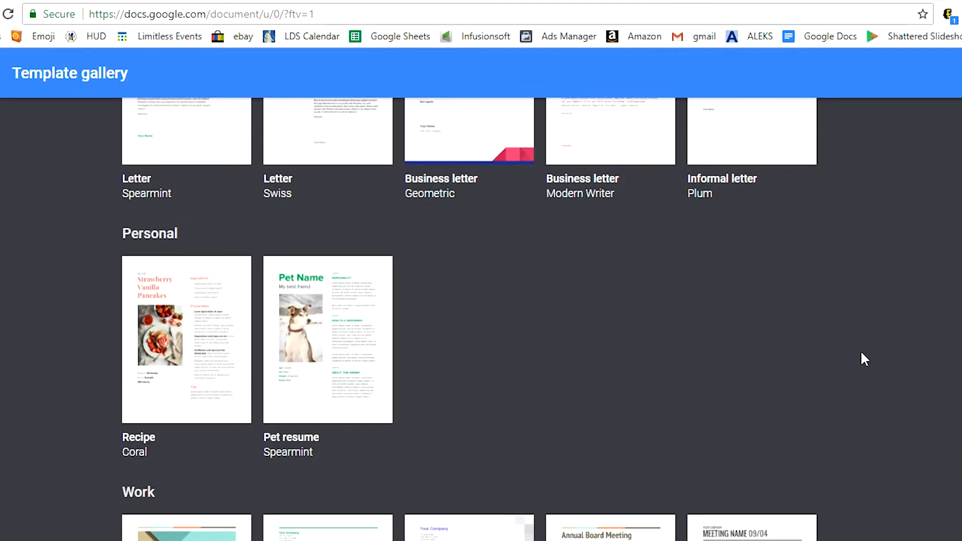
pyautogui.scroll(-1, 861, 353)
pyautogui.scroll(-1, 861, 354)
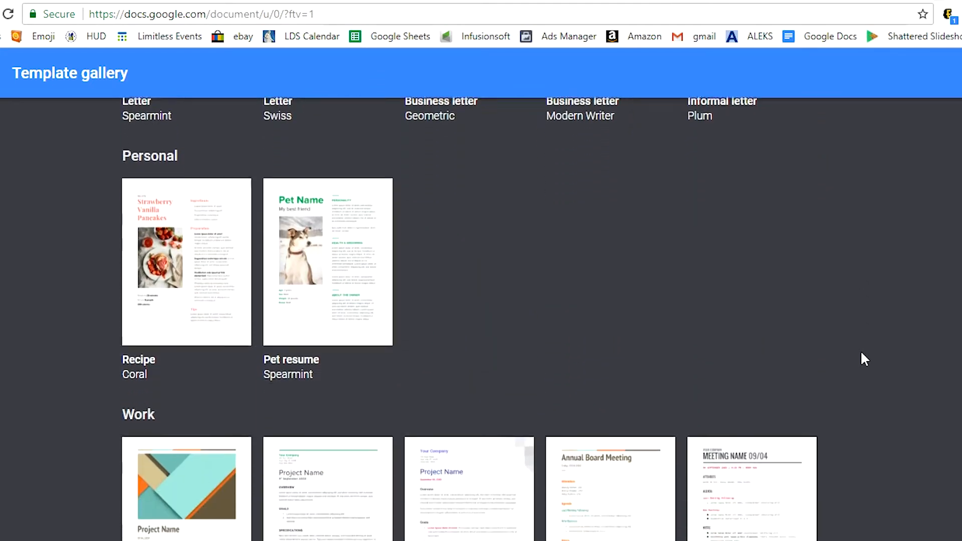
pyautogui.scroll(-2, 863, 359)
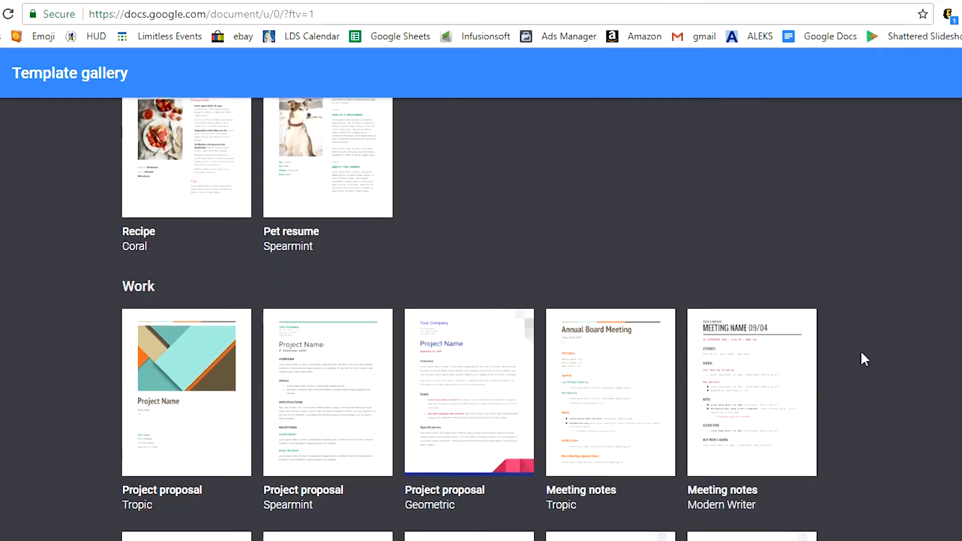
pyautogui.scroll(-1, 863, 358)
pyautogui.scroll(-1, 862, 353)
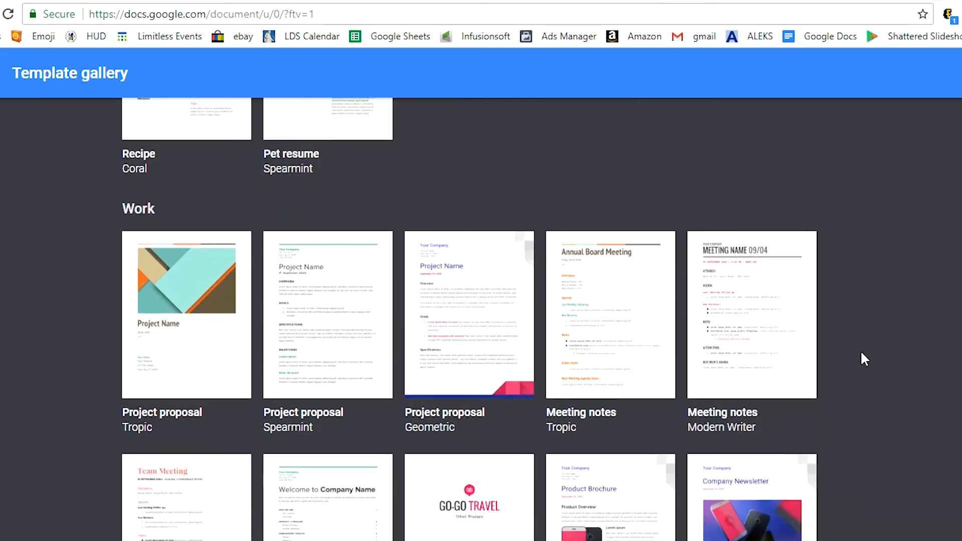
pyautogui.scroll(-2, 861, 353)
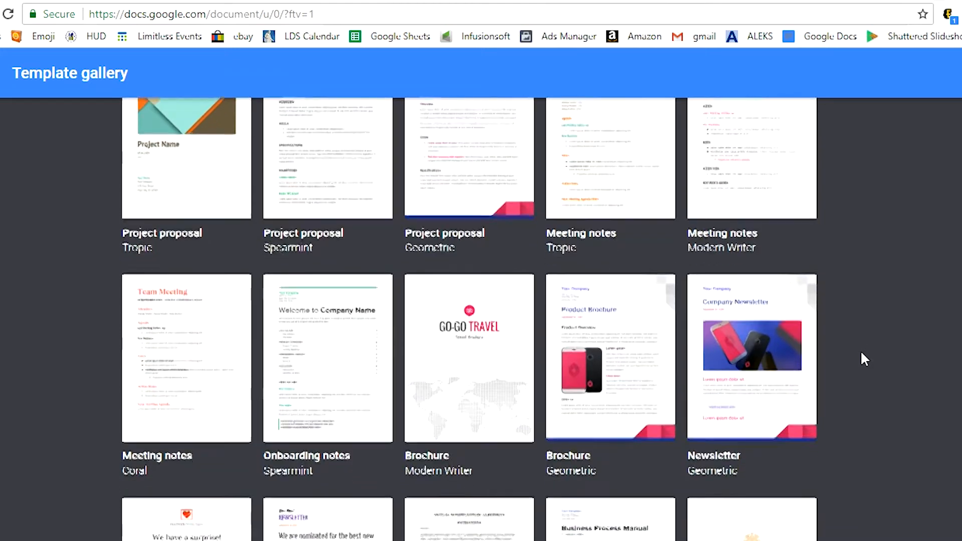
pyautogui.scroll(-2, 861, 353)
pyautogui.scroll(-3, 862, 353)
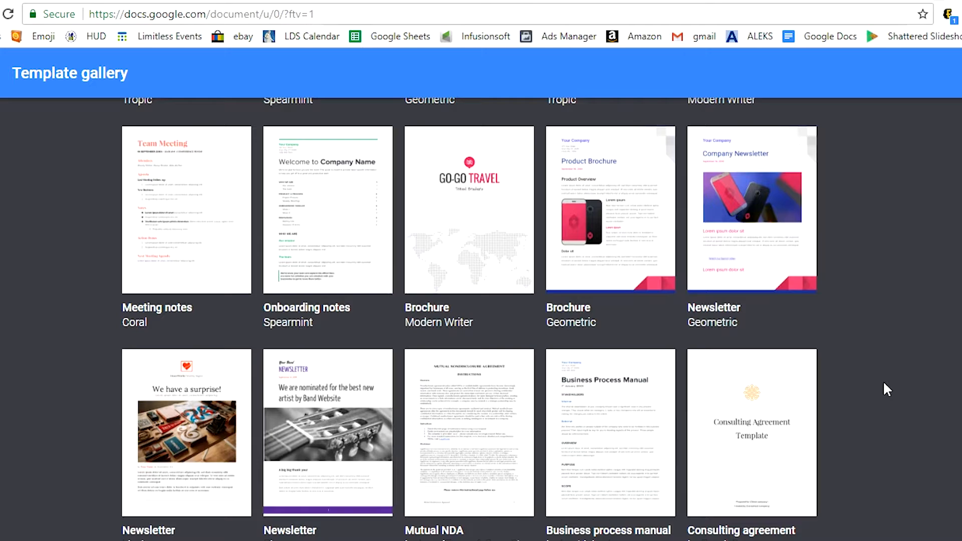
pyautogui.scroll(-2, 883, 384)
pyautogui.scroll(-6, 884, 383)
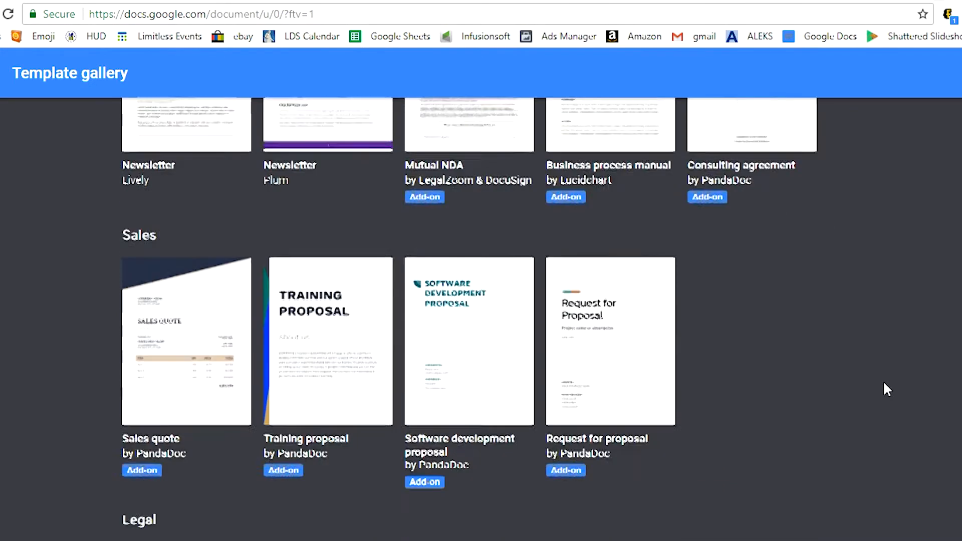
pyautogui.scroll(-7, 883, 384)
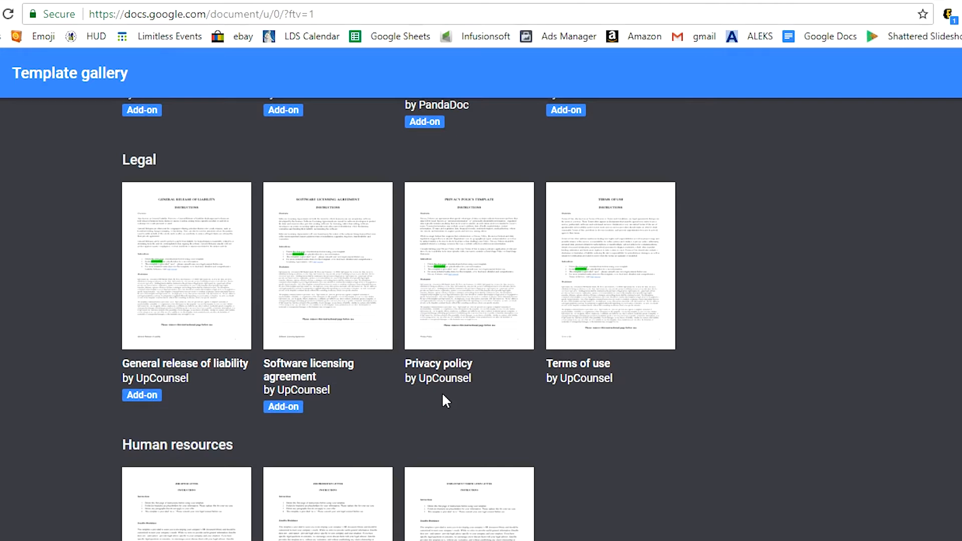
pyautogui.scroll(-6, 443, 395)
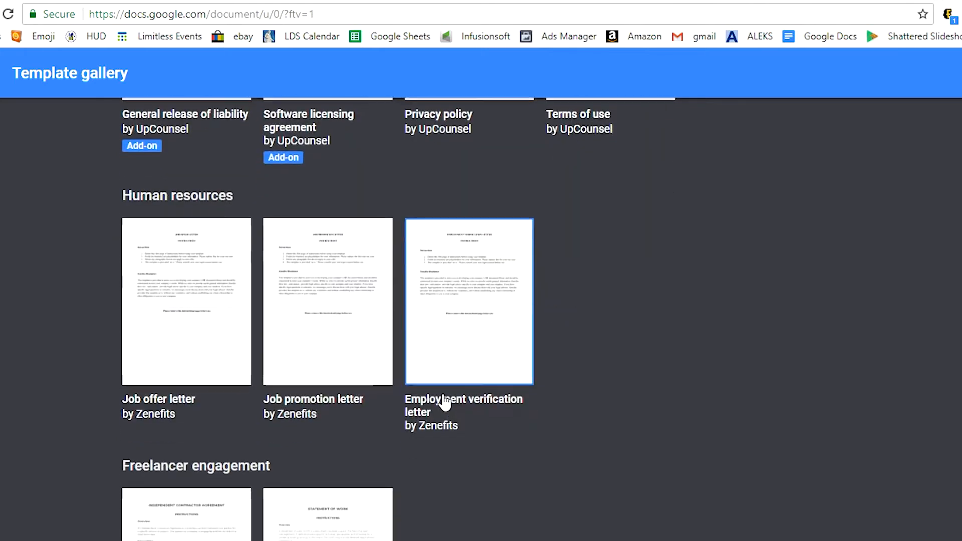
pyautogui.scroll(-6, 443, 395)
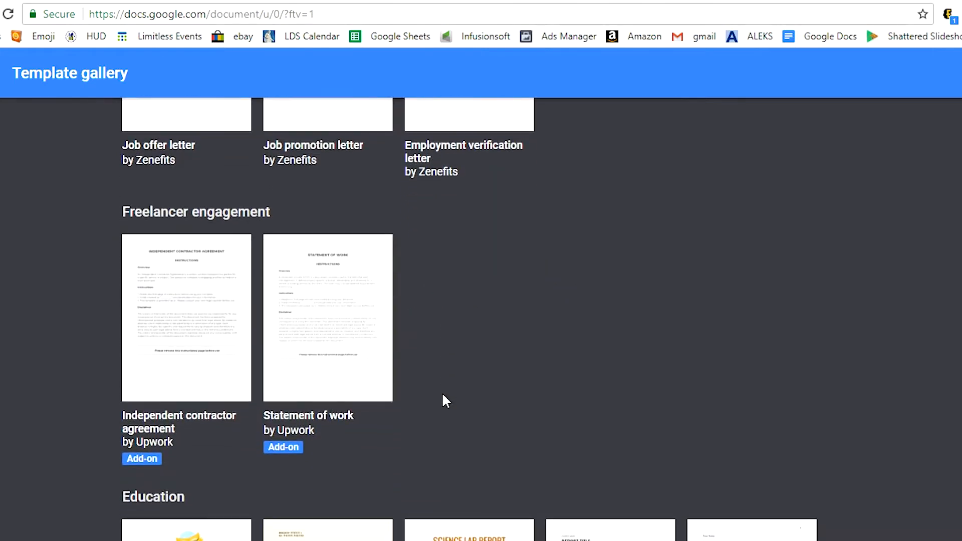
pyautogui.scroll(-4, 443, 399)
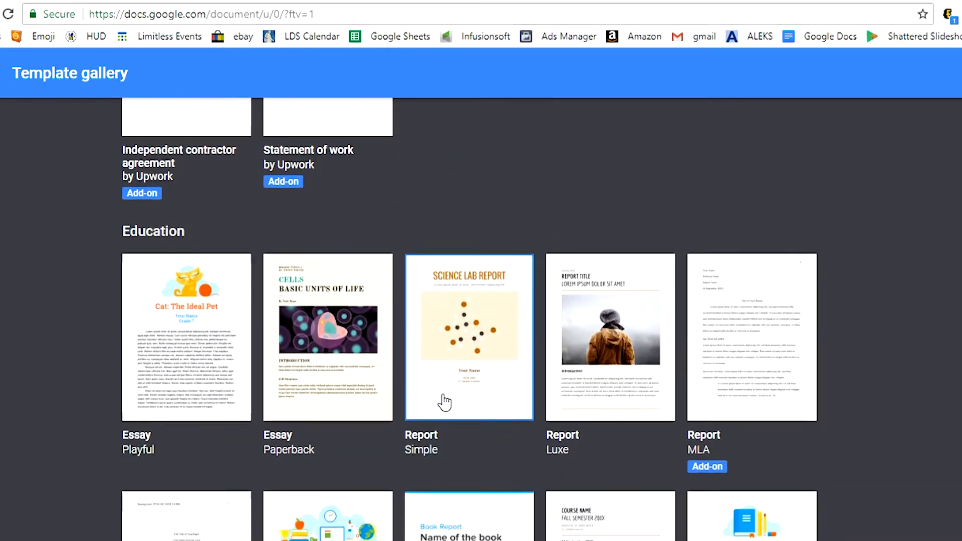
pyautogui.scroll(-4, 443, 400)
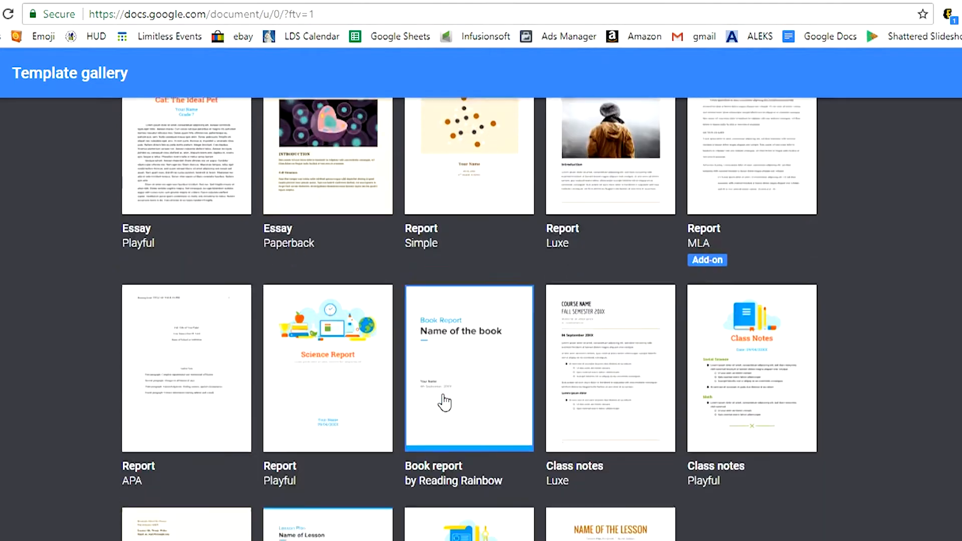
pyautogui.scroll(-2, 443, 399)
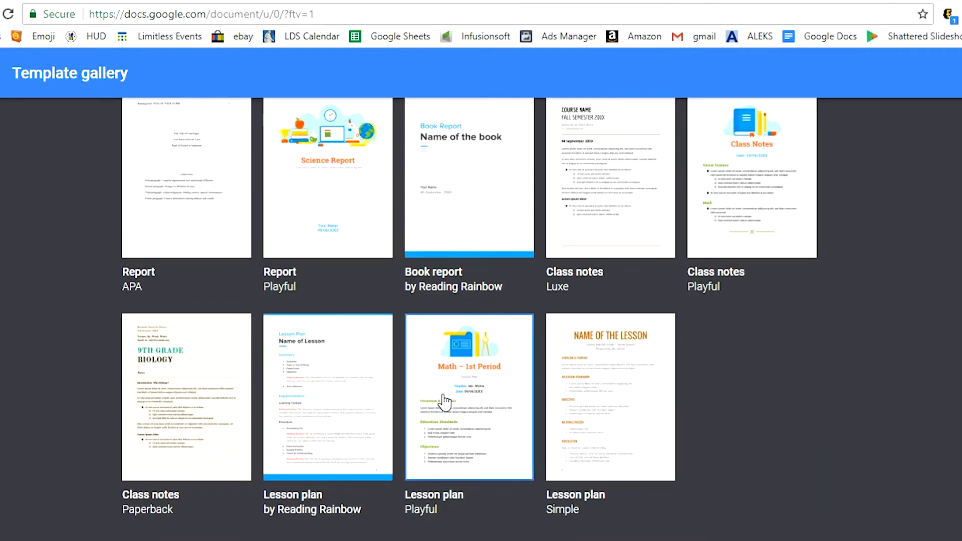
# - Create a new document from the Geometric Brochure template in the Work category
pyautogui.scroll(10, 777, 431)
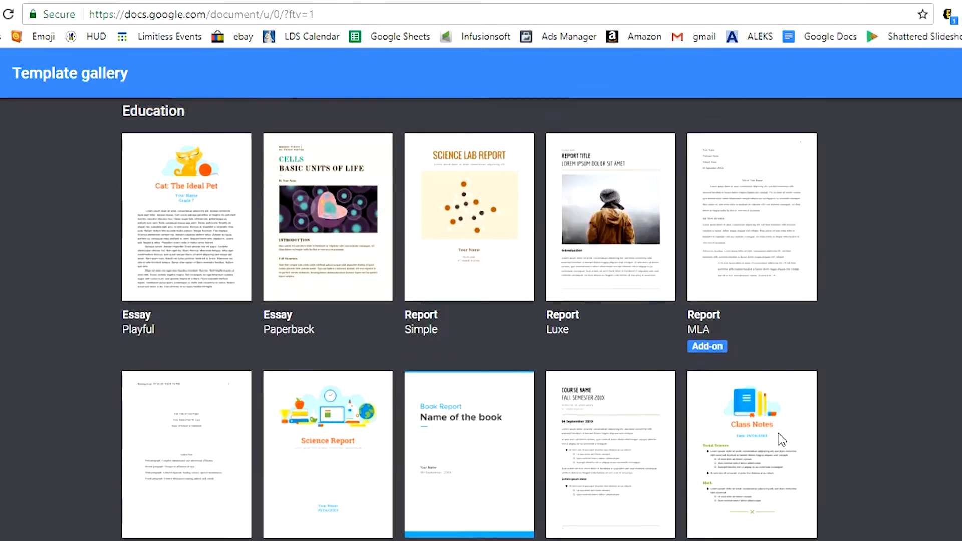
pyautogui.scroll(20, 777, 431)
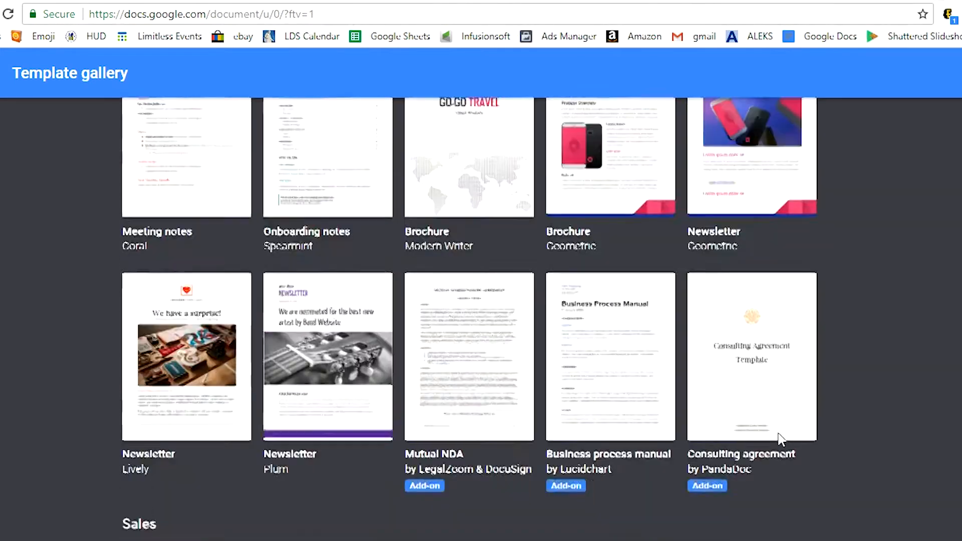
pyautogui.scroll(12, 780, 439)
pyautogui.scroll(-15, 780, 440)
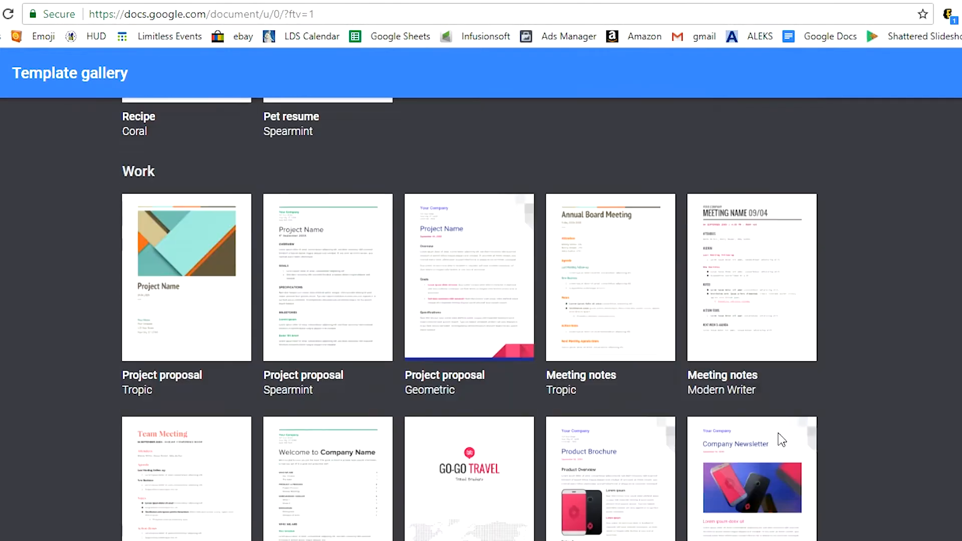
pyautogui.scroll(-3, 846, 370)
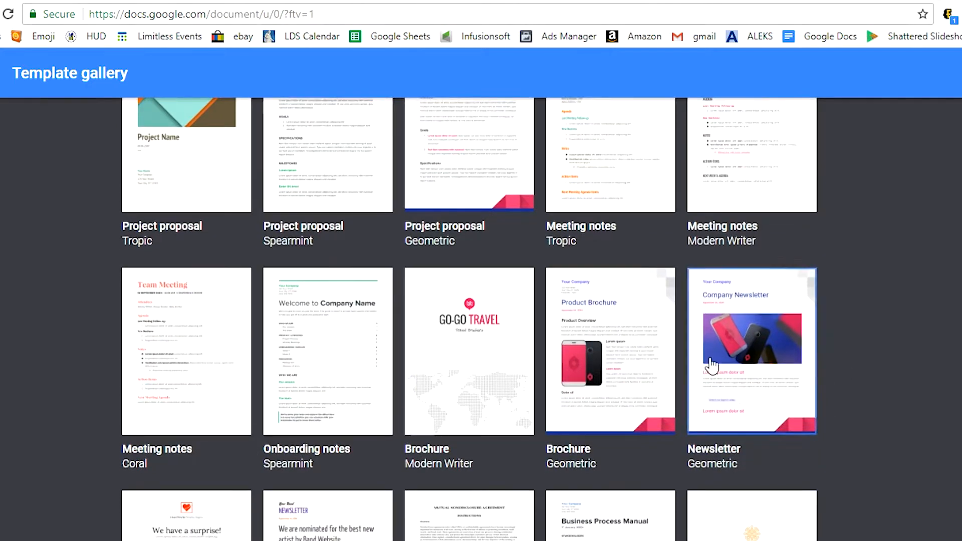
pyautogui.click(628, 370)
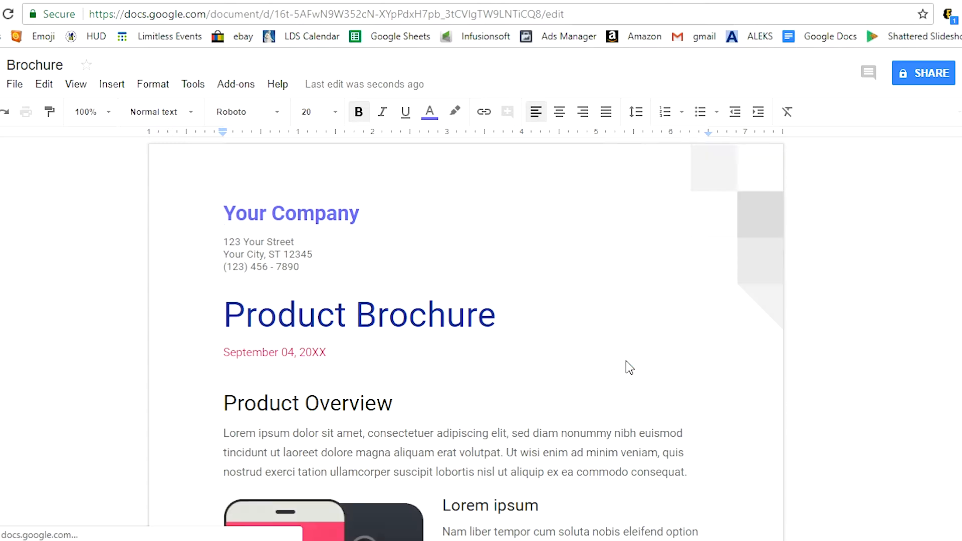
pyautogui.click(709, 195)
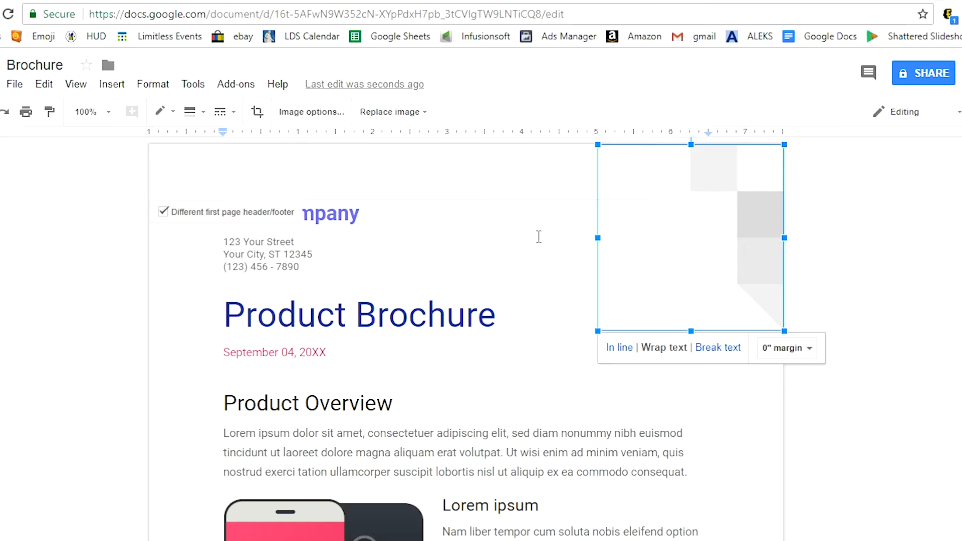
pyautogui.click(492, 236)
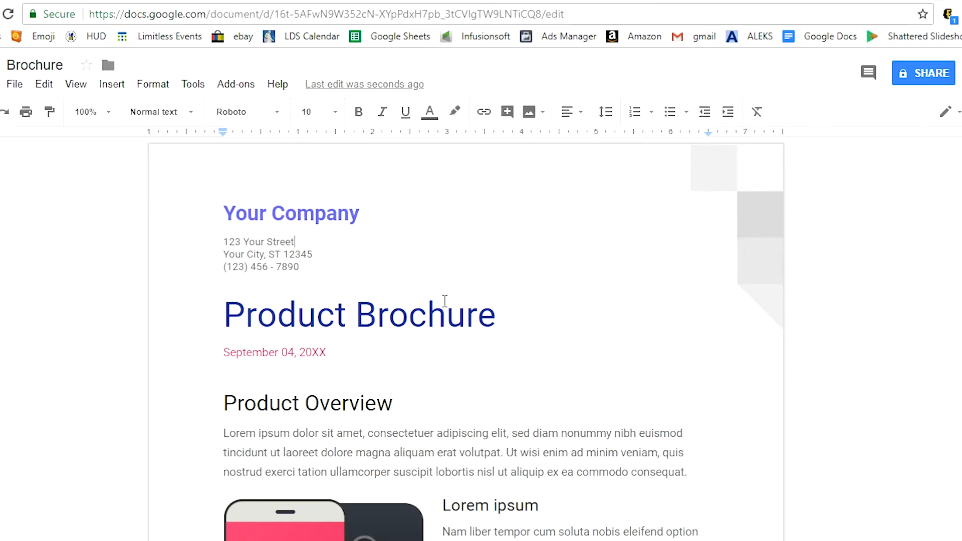
pyautogui.scroll(-3, 451, 296)
pyautogui.scroll(3, 435, 401)
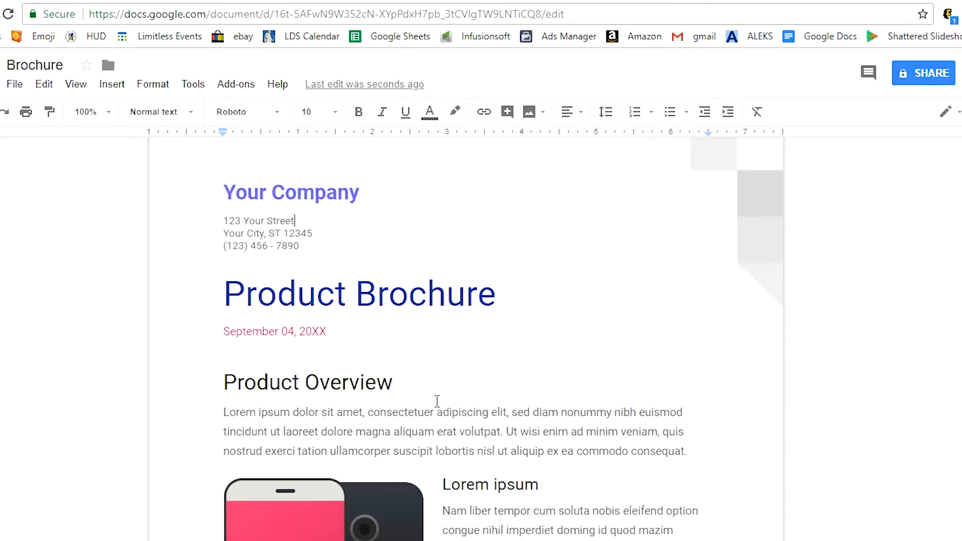
# - Replace the "Your Company" placeholder at the head of the brochure with "6 Figure Matermind"
pyautogui.click(359, 212)
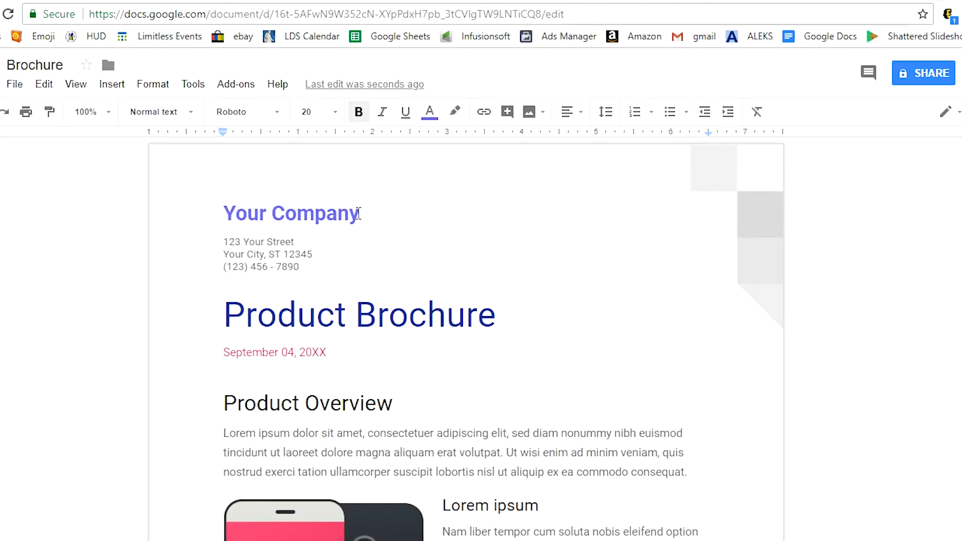
pyautogui.press('BackSpace')
pyautogui.press('BackSpace')
pyautogui.press('BackSpace')
pyautogui.press('BackSpace')
pyautogui.press('BackSpace')
pyautogui.press('BackSpace')
pyautogui.press('BackSpace')
pyautogui.press('BackSpace')
pyautogui.press('BackSpace')
pyautogui.press('BackSpace')
pyautogui.press('BackSpace')
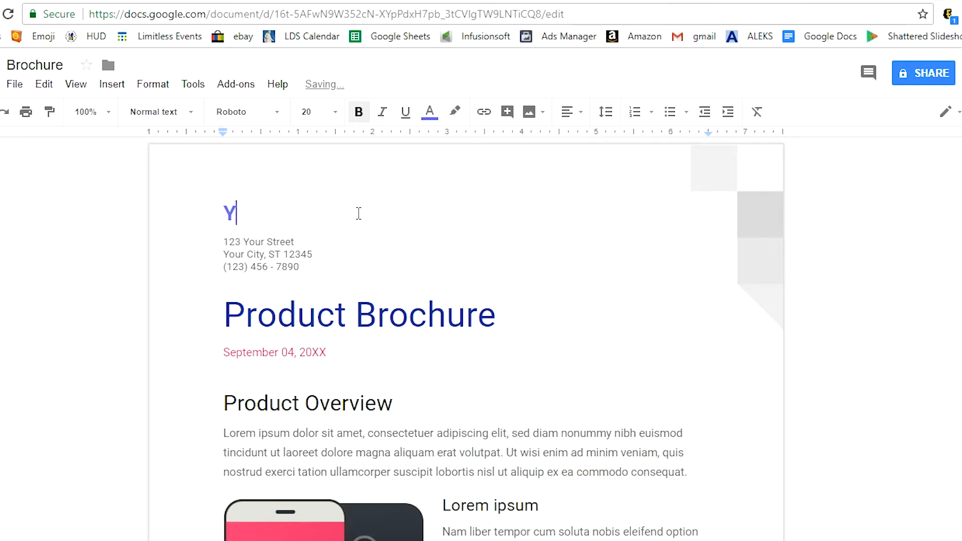
pyautogui.press('BackSpace')
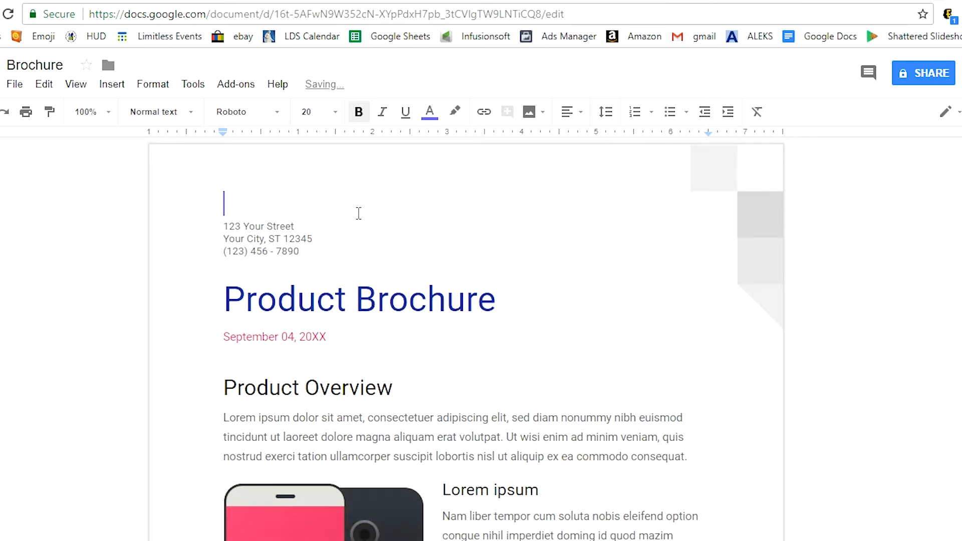
pyautogui.write('7')
pyautogui.press('BackSpace')
pyautogui.write('6 Fi')
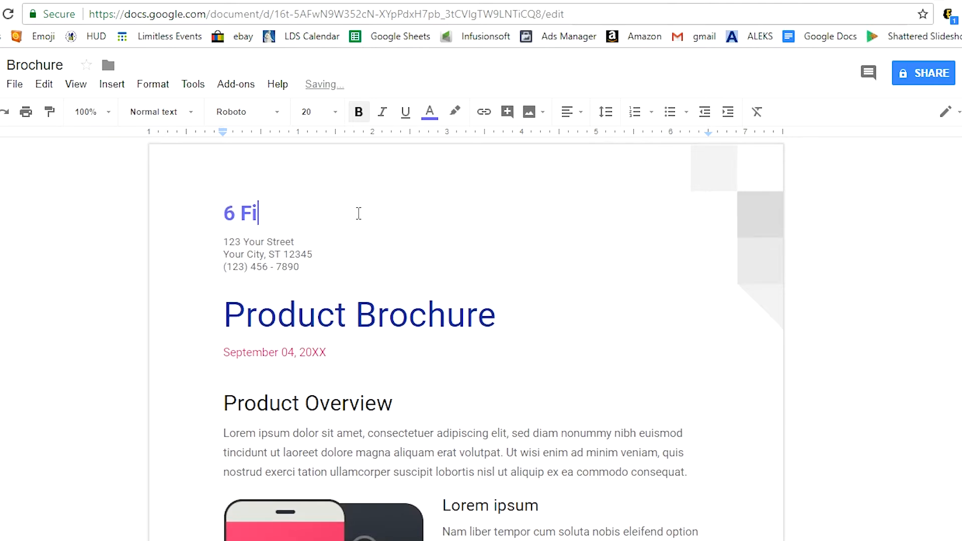
pyautogui.write('gure Materming')
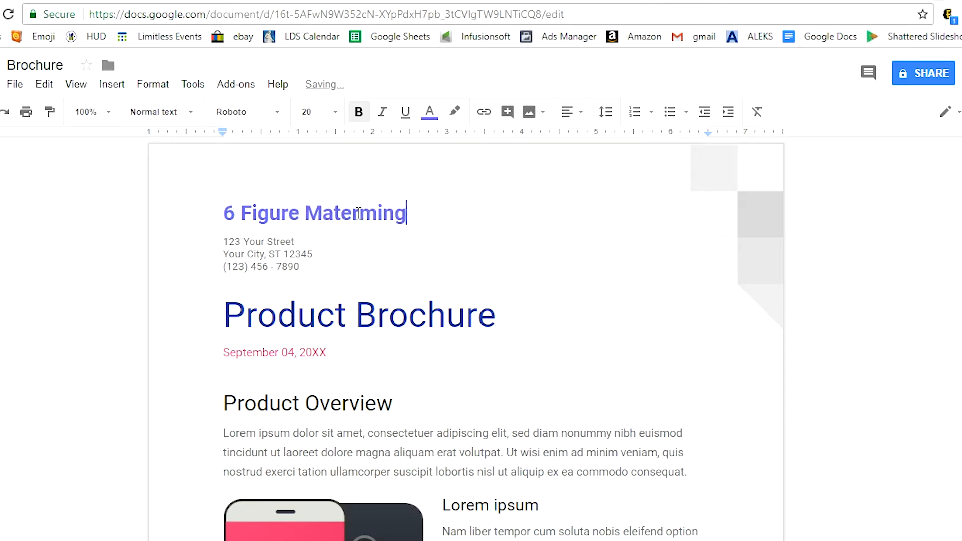
pyautogui.press('BackSpace')
pyautogui.write('d')
# - Delete the "Product Brochure" title down to its initial P and correct the company name to "6 Figure Mastermind"
pyautogui.click(494, 323)
pyautogui.press('BackSpace')
pyautogui.press('BackSpace')
pyautogui.press('BackSpace')
pyautogui.press('BackSpace')
pyautogui.press('BackSpace')
pyautogui.press('BackSpace')
pyautogui.press('BackSpace')
pyautogui.press('BackSpace')
pyautogui.press('BackSpace')
pyautogui.press('BackSpace')
pyautogui.press('BackSpace')
pyautogui.press('BackSpace')
pyautogui.press('BackSpace')
pyautogui.press('BackSpace')
pyautogui.press('BackSpace')
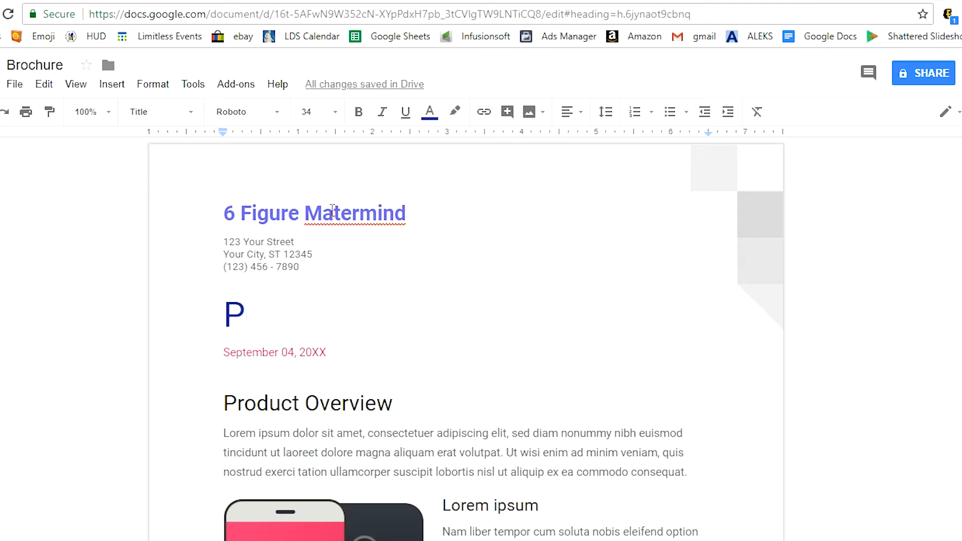
pyautogui.click(332, 209)
pyautogui.write('s')
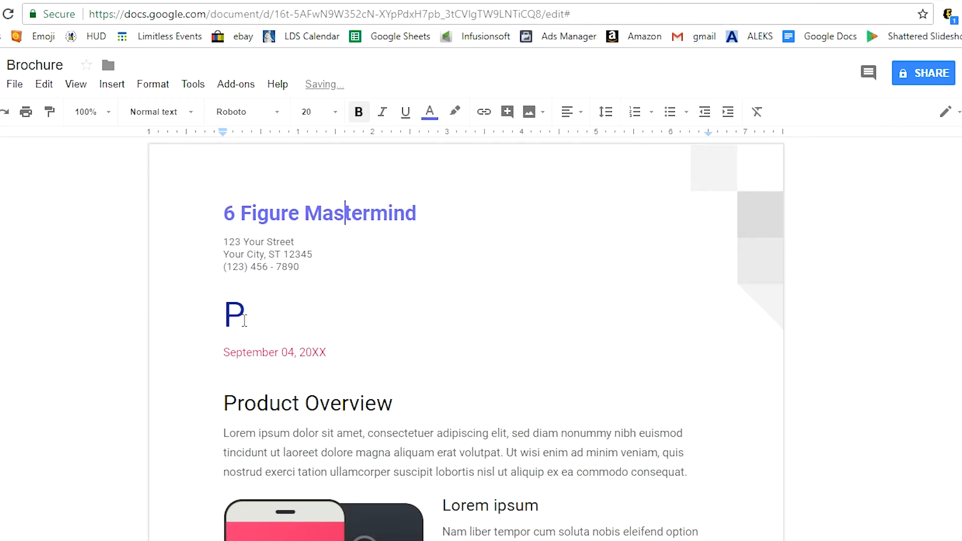
# - Complete the title as "Product Lineup" and set the year in the date line below it to 2018
pyautogui.click(245, 321)
pyautogui.write('roduc')
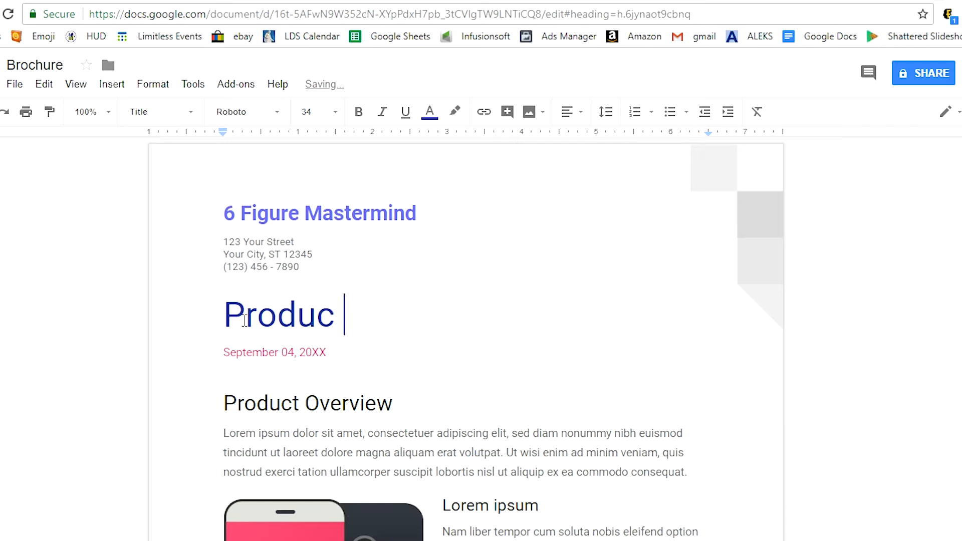
pyautogui.write('t Lineup')
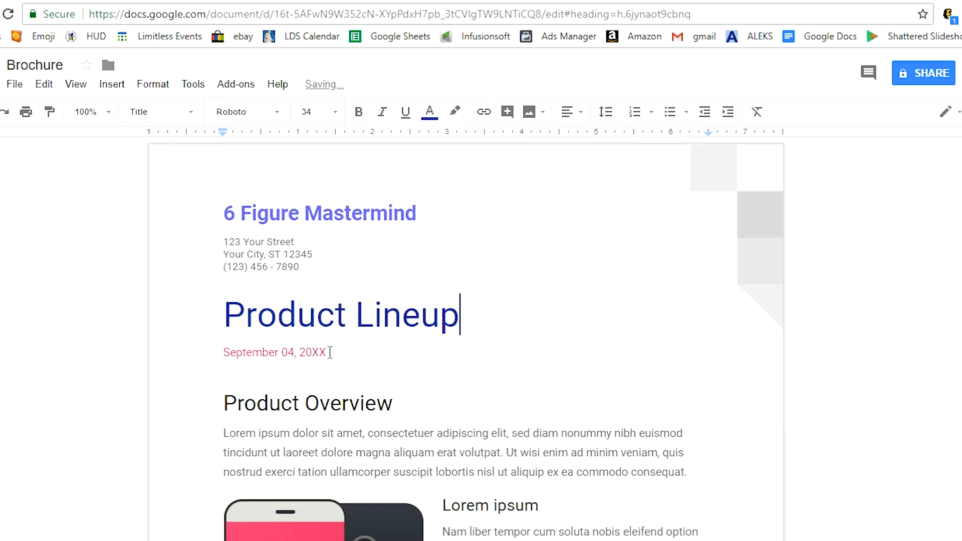
pyautogui.doubleClick(323, 352)
pyautogui.write('2018')
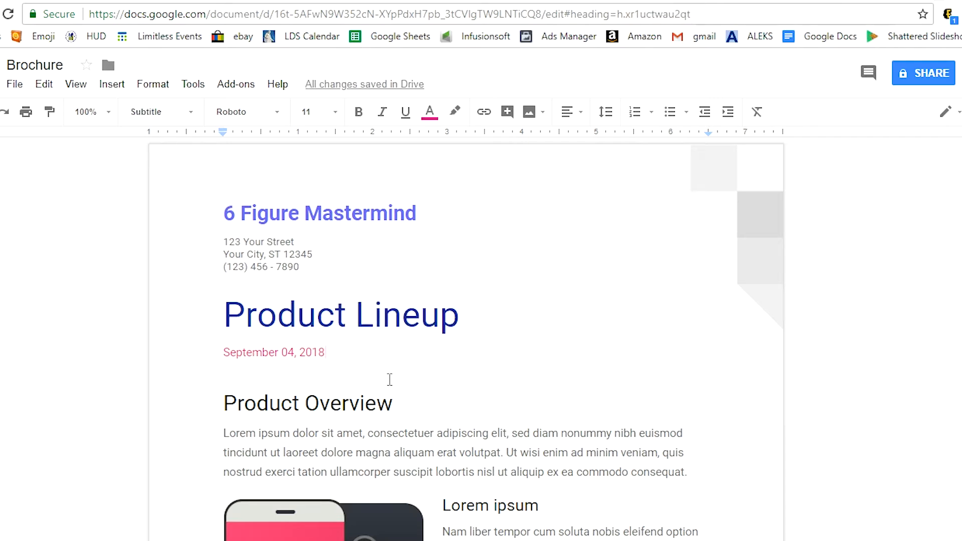
# - Review the image replacement sources for the phone picture and highlight the Product Overview paragraph above it
pyautogui.scroll(-2, 390, 380)
pyautogui.scroll(-2, 390, 380)
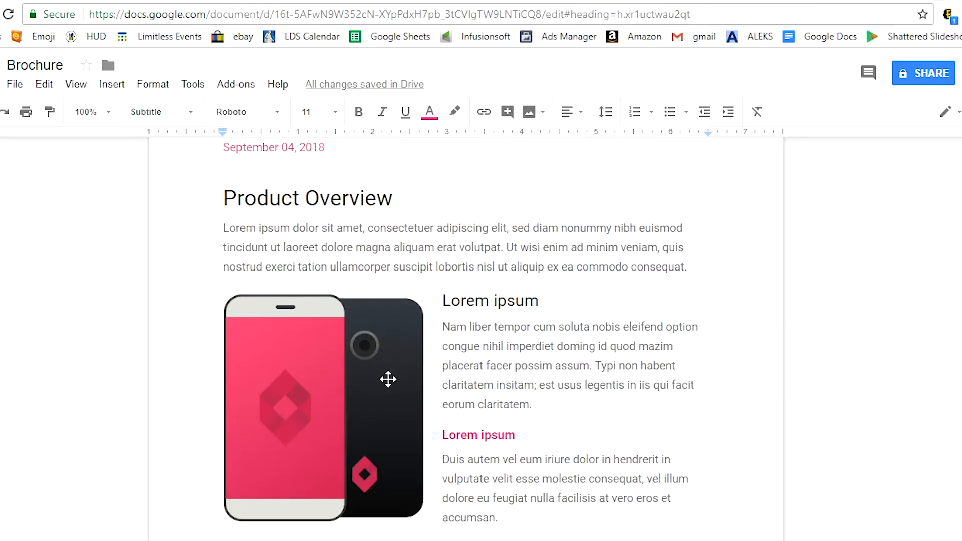
pyautogui.click(389, 380)
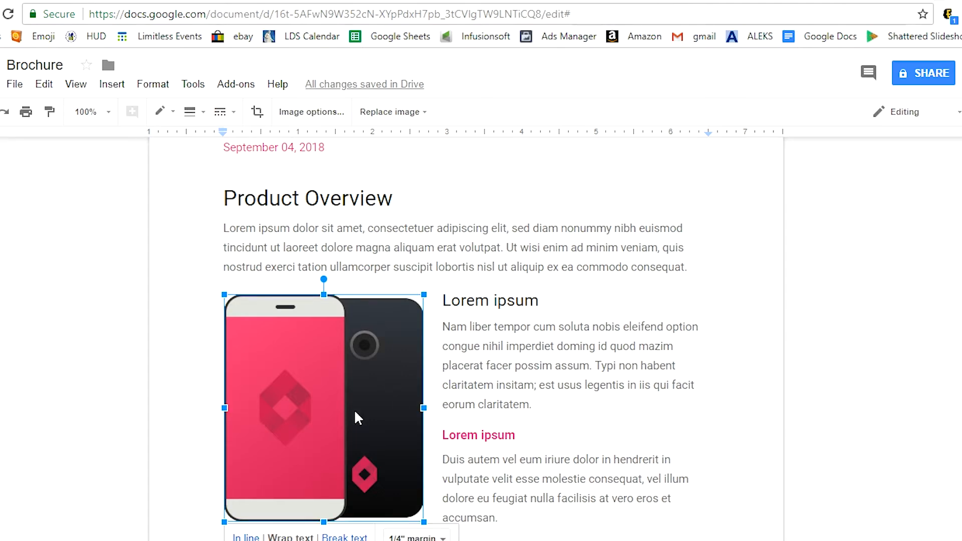
pyautogui.scroll(-3, 355, 412)
pyautogui.rightClick(357, 306)
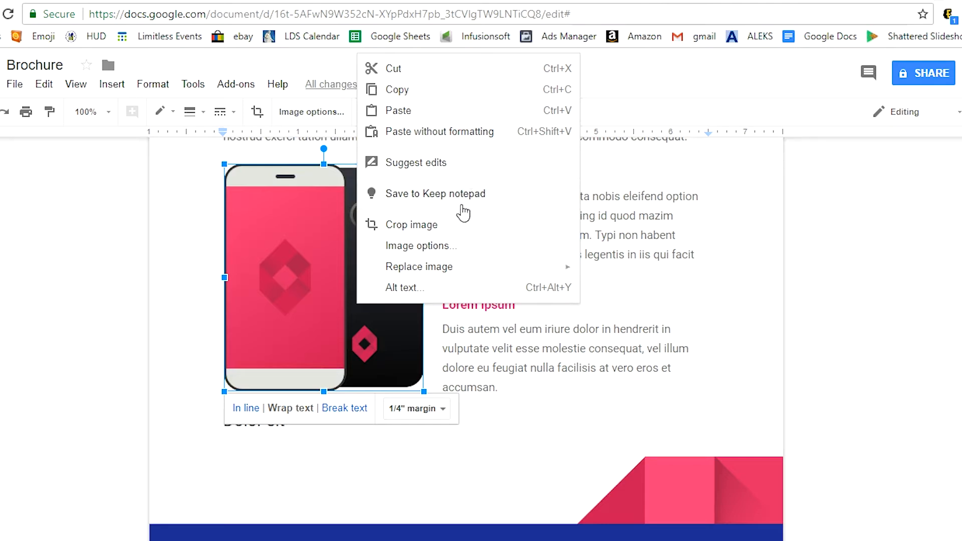
pyautogui.moveTo(441, 275)
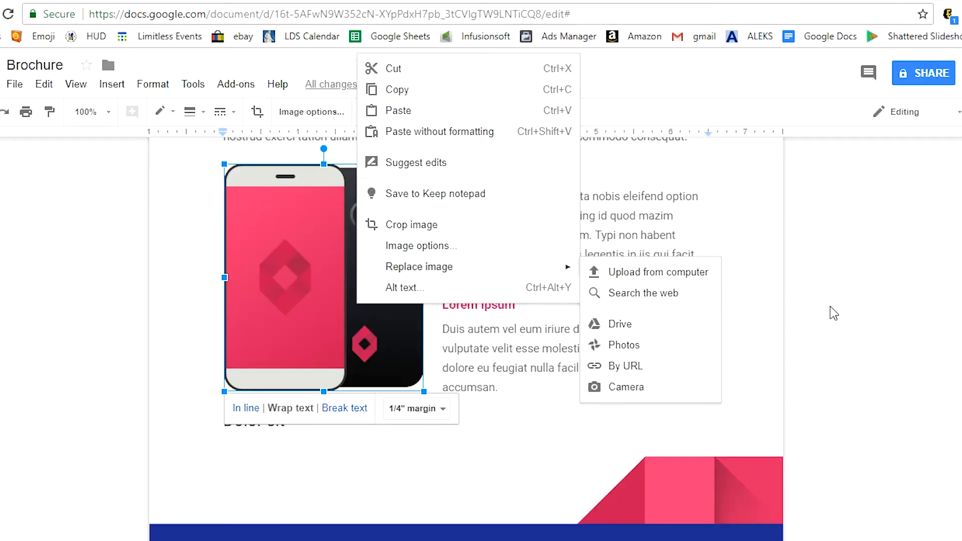
pyautogui.rightClick(833, 313)
pyautogui.scroll(3, 510, 330)
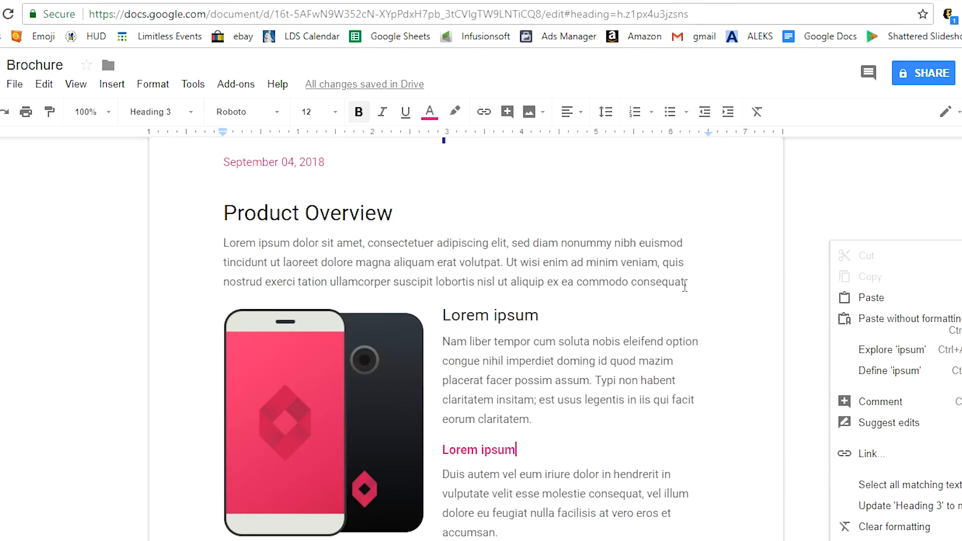
pyautogui.moveTo(689, 281); pyautogui.dragTo(223, 242)
# - Review the image replacement sources offered for the footer graphic on the first page
pyautogui.scroll(-5, 556, 389)
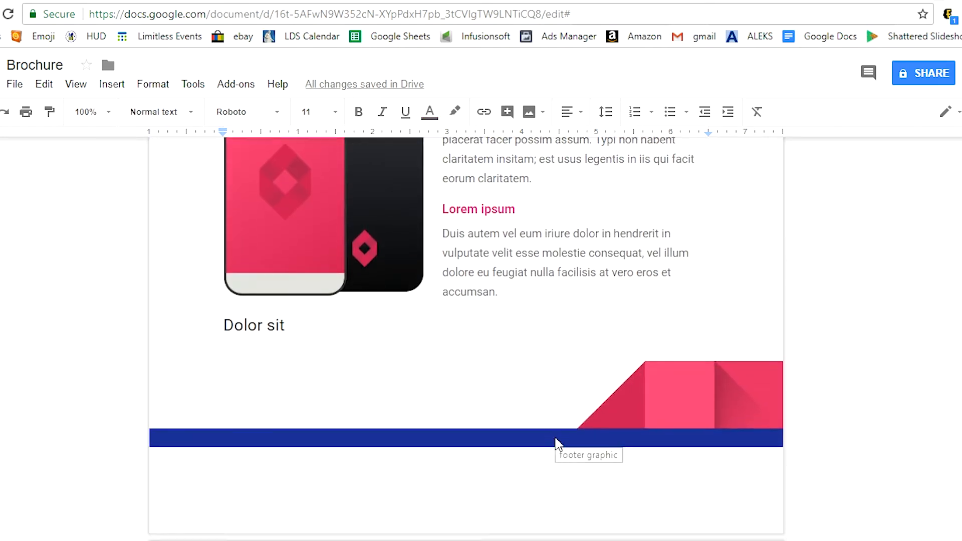
pyautogui.click(555, 436)
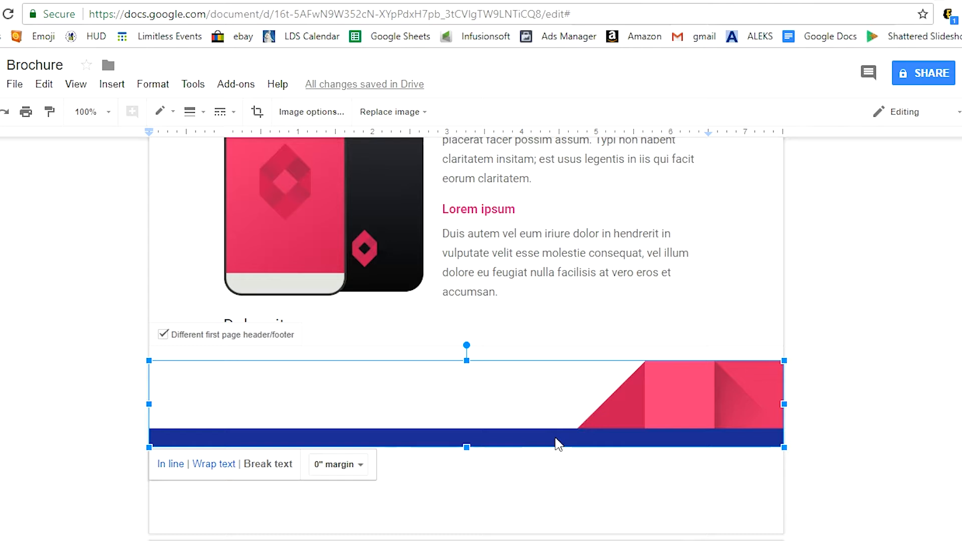
pyautogui.rightClick(411, 435)
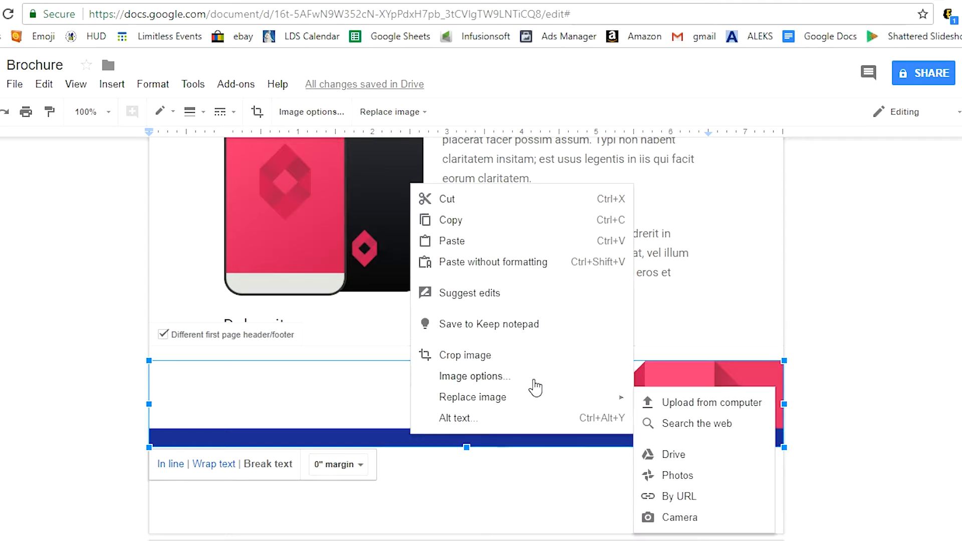
pyautogui.moveTo(535, 404)
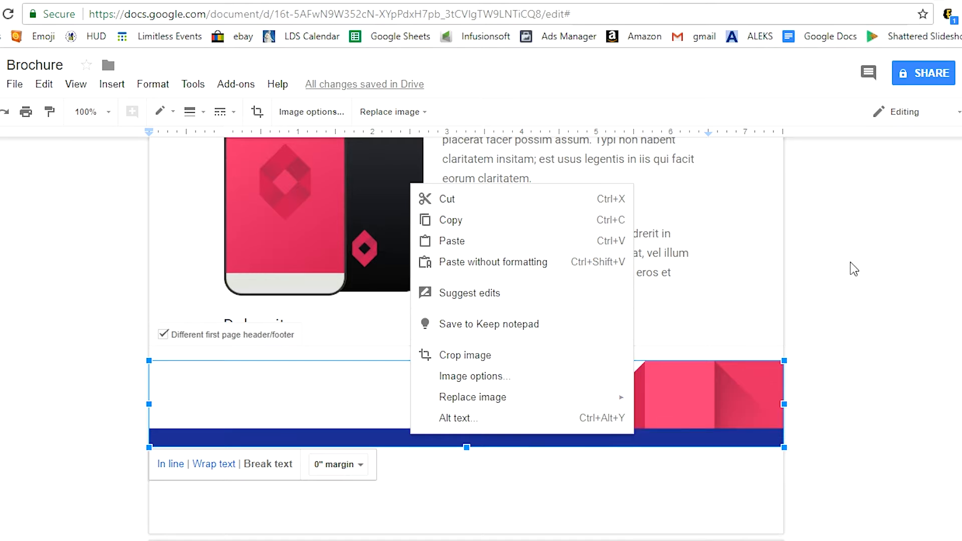
pyautogui.scroll(-1, 854, 269)
pyautogui.click(644, 201)
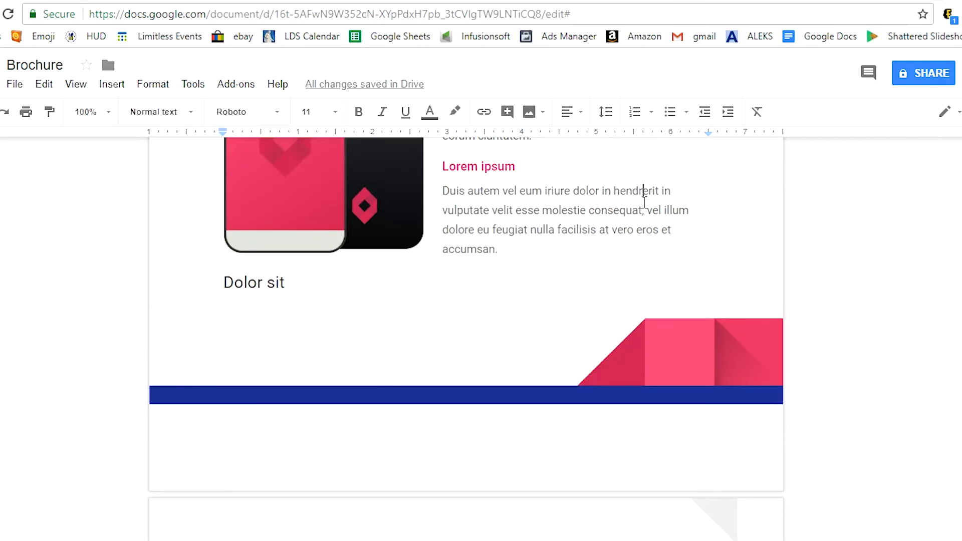
# - Recolor the first page's footer graphic with the Negative option and raise its contrast above the default
pyautogui.scroll(-1, 801, 276)
pyautogui.rightClick(694, 298)
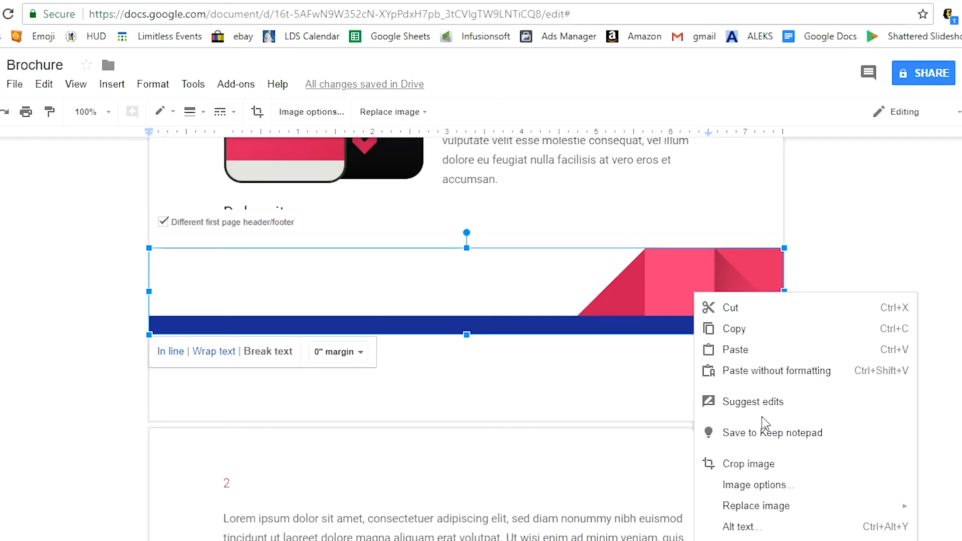
pyautogui.click(784, 485)
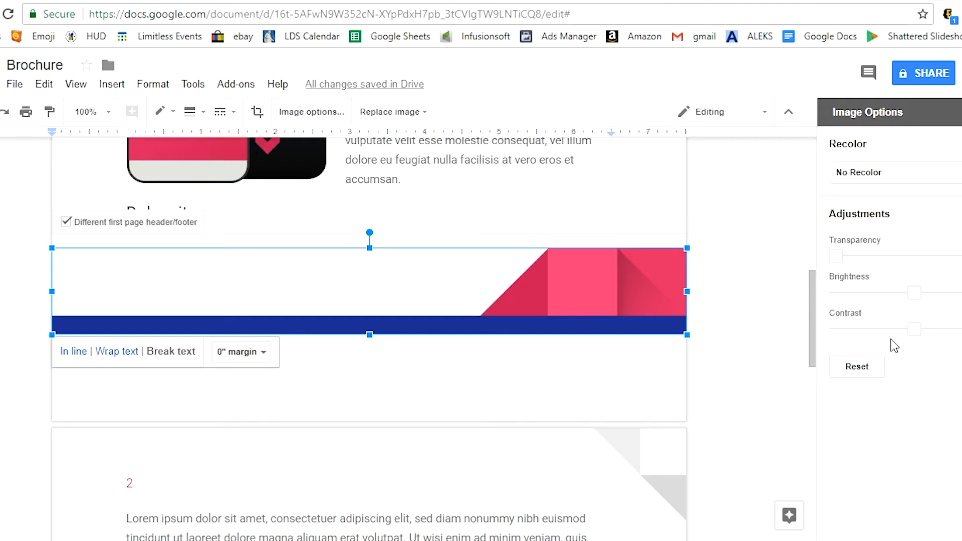
pyautogui.moveTo(912, 331); pyautogui.dragTo(871, 333)
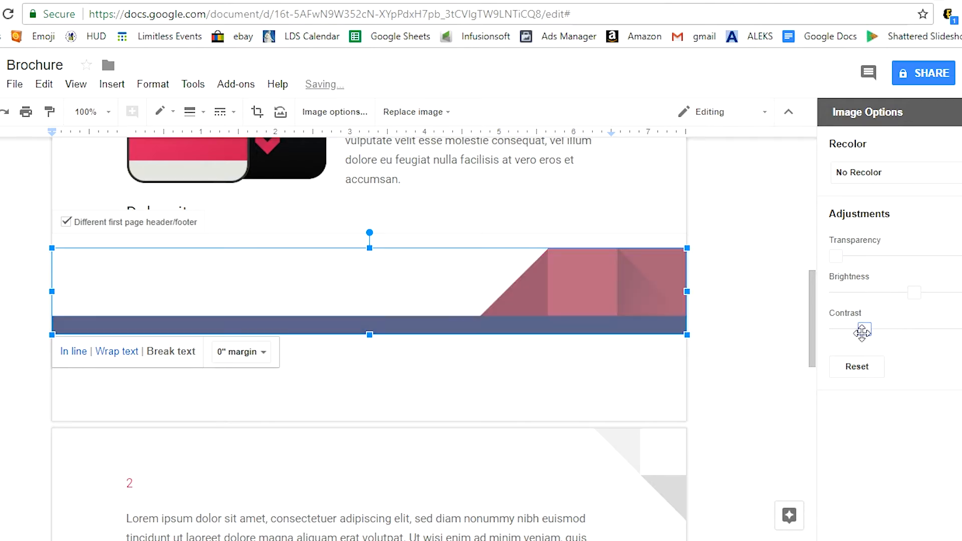
pyautogui.click(915, 182)
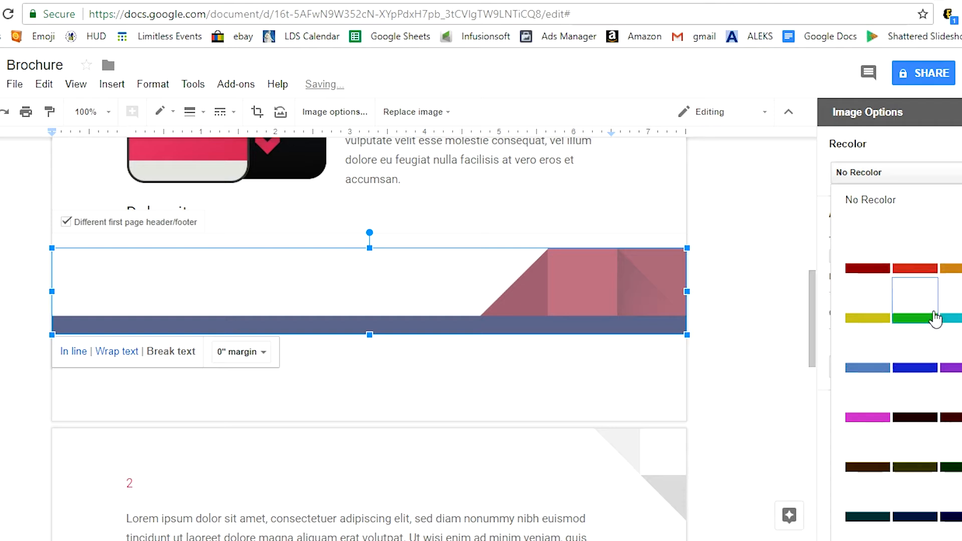
pyautogui.scroll(-2, 936, 319)
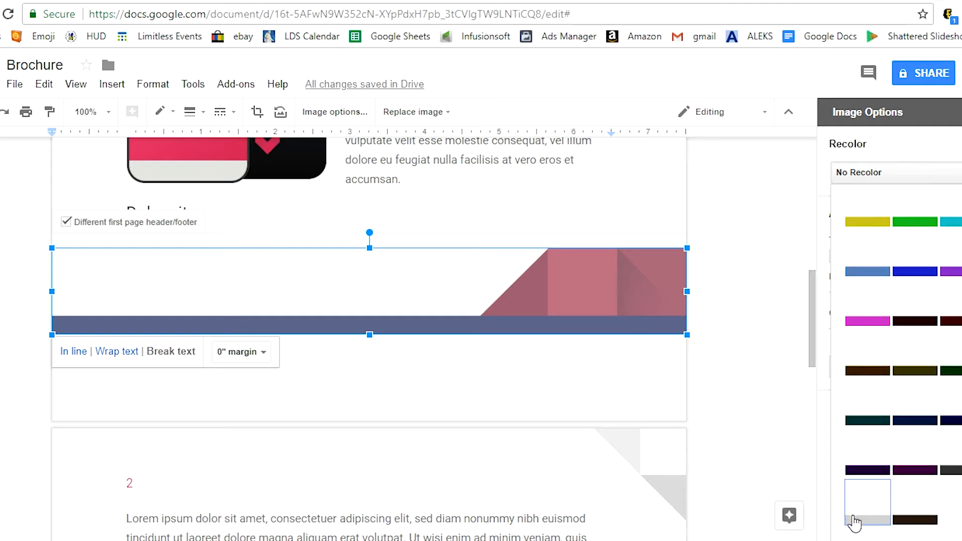
pyautogui.click(854, 522)
pyautogui.moveTo(868, 328); pyautogui.dragTo(957, 327)
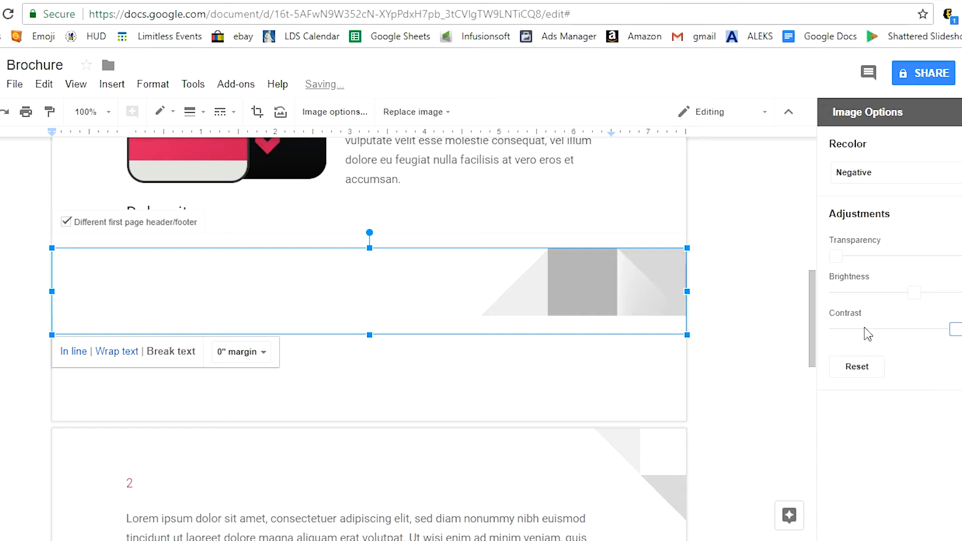
pyautogui.click(766, 348)
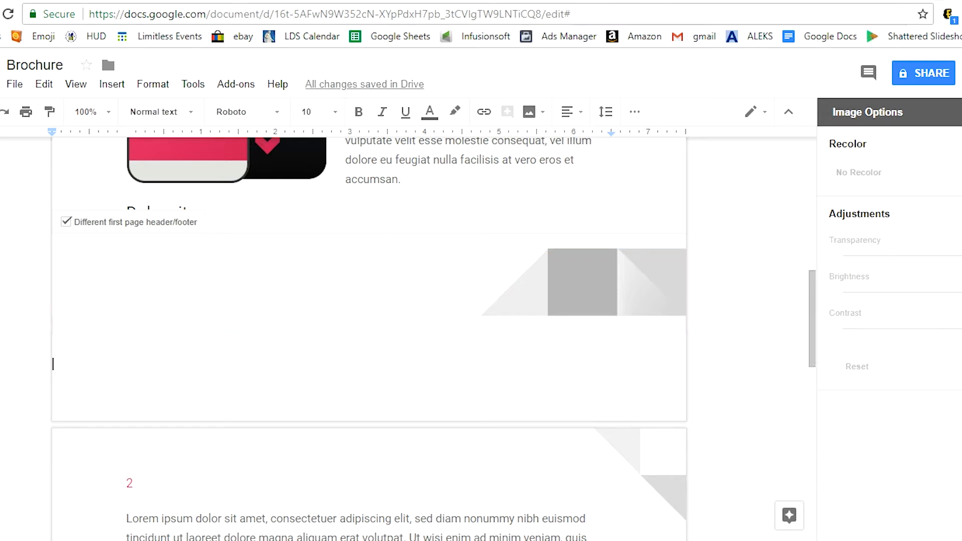
# - Copy the "Lorem ipsum" heading and the paragraph below it beside the phone picture on the first page
pyautogui.scroll(-7, 581, 293)
pyautogui.scroll(-6, 583, 293)
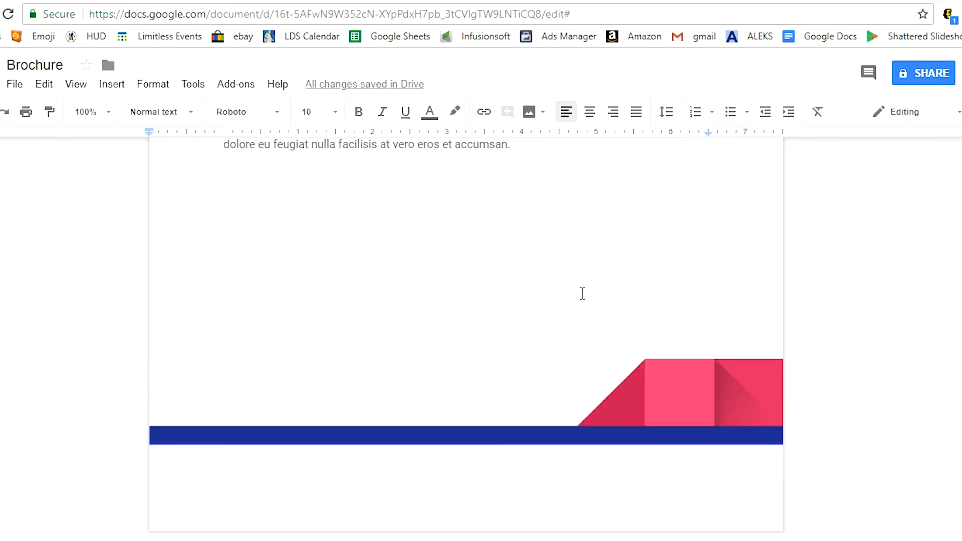
pyautogui.scroll(11, 563, 352)
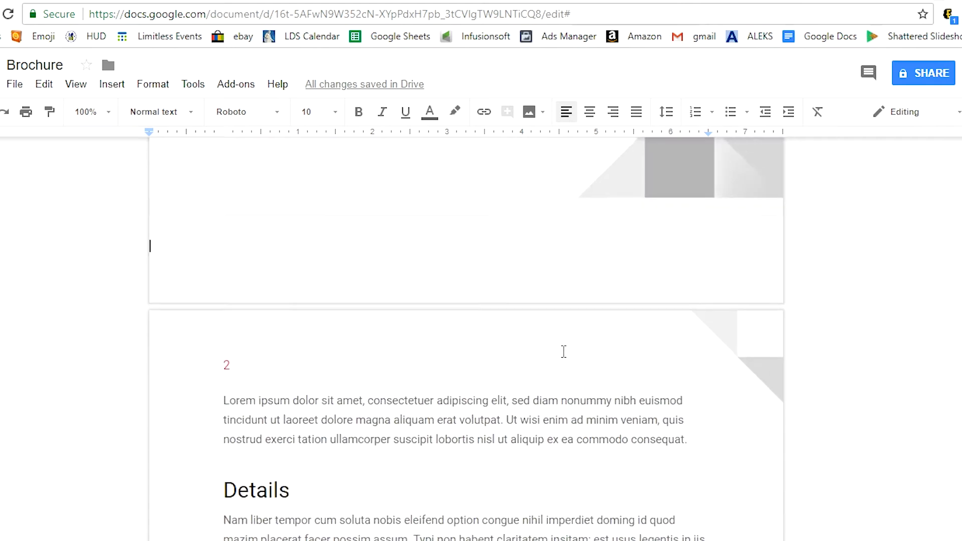
pyautogui.scroll(6, 563, 352)
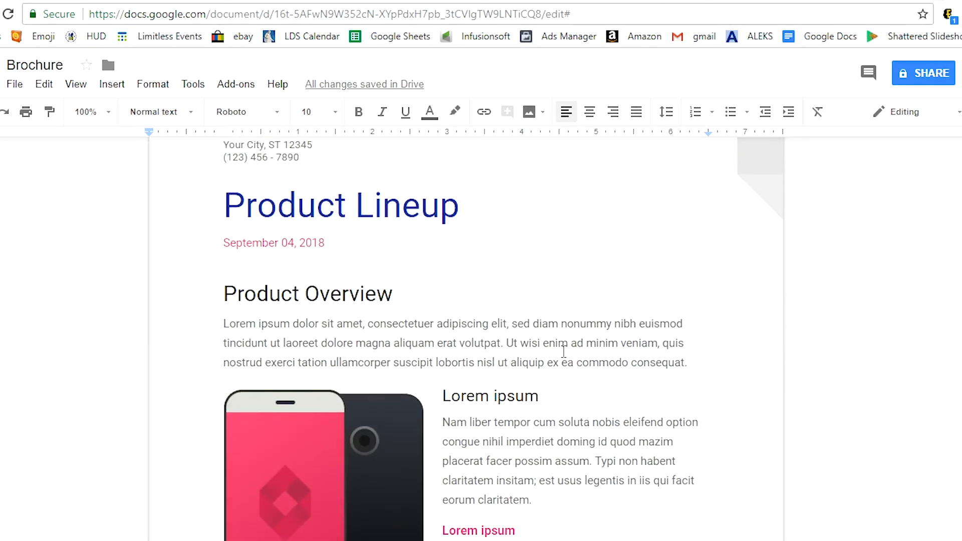
pyautogui.scroll(-1, 539, 398)
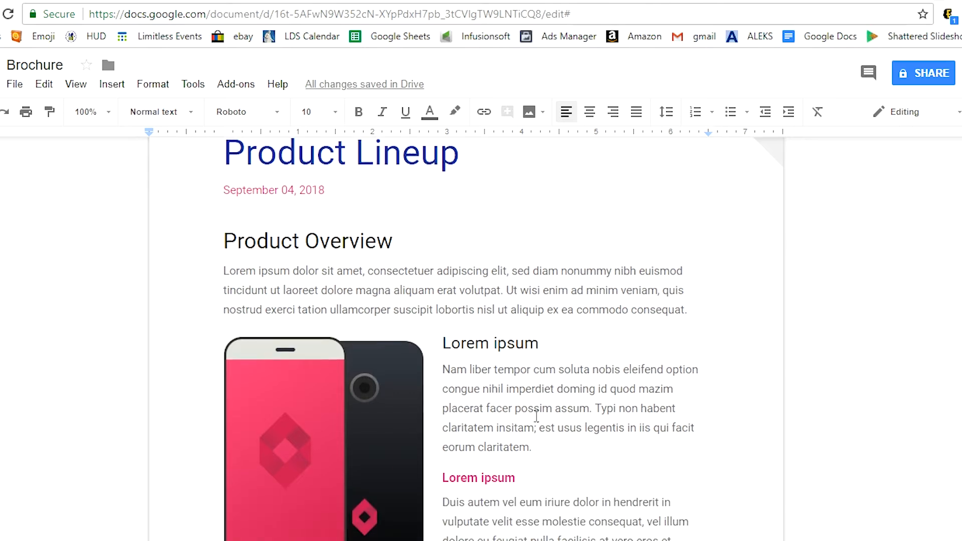
pyautogui.moveTo(534, 450); pyautogui.dragTo(439, 346)
pyautogui.hotkey('ctrl', 'c')
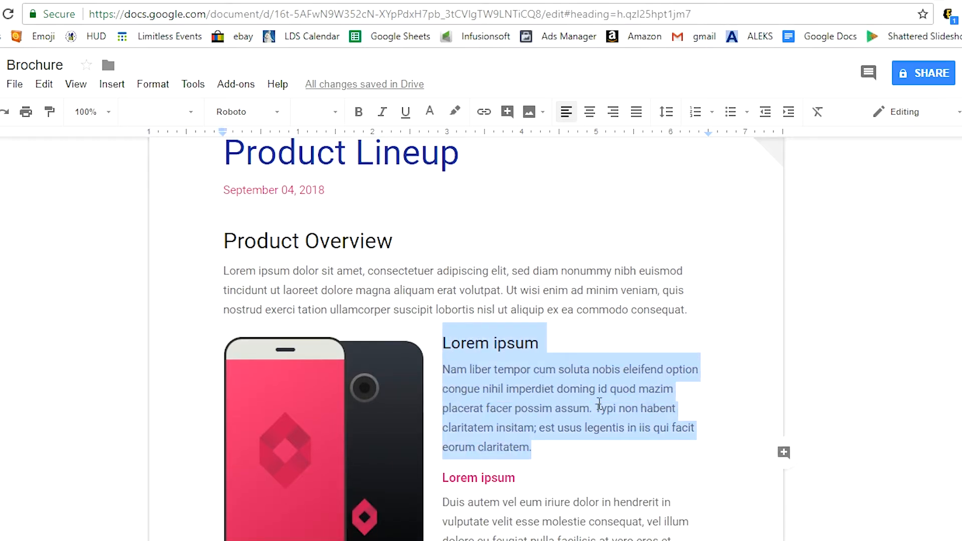
# - Paste the copied heading and paragraph on a new line above the opening paragraph of page 2
pyautogui.scroll(-5, 599, 404)
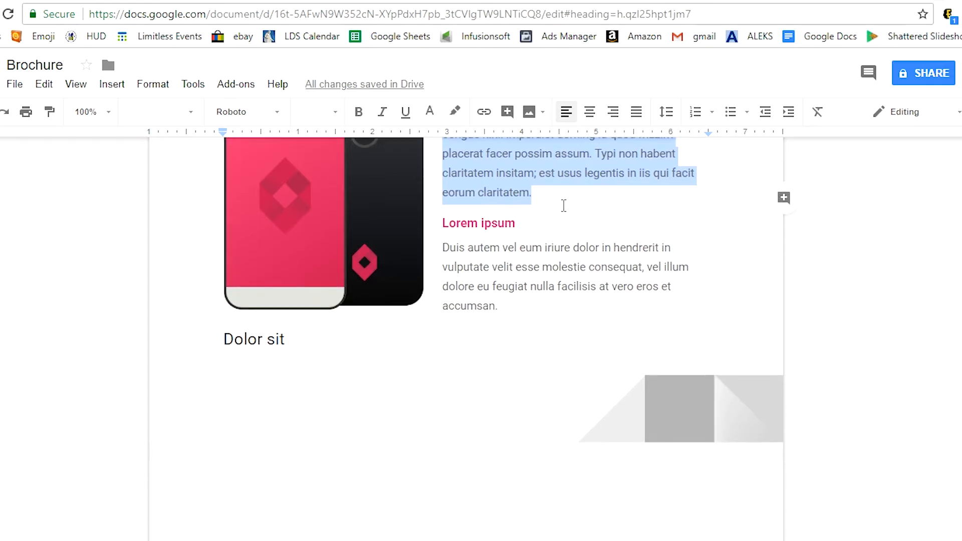
pyautogui.scroll(-4, 556, 304)
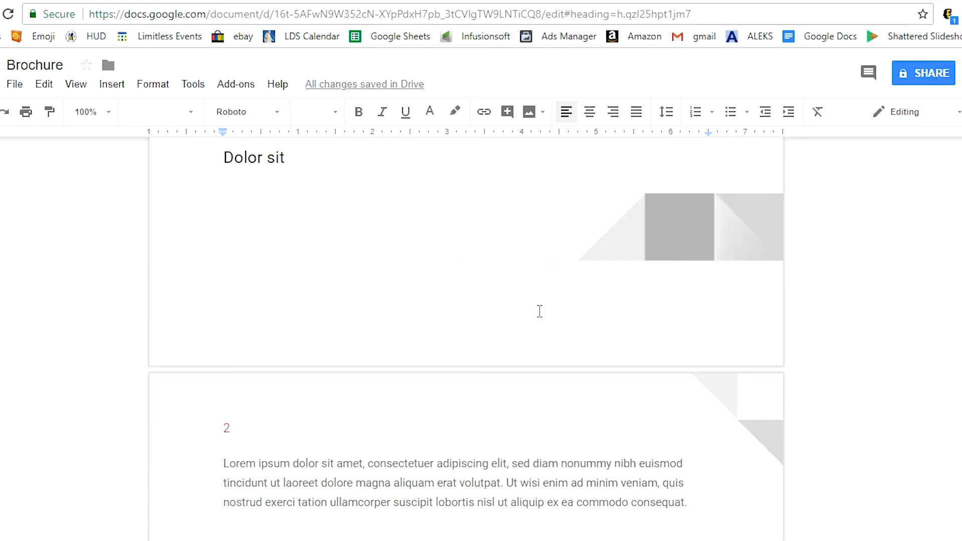
pyautogui.click(222, 461)
pyautogui.press('Return')
pyautogui.press('Up')
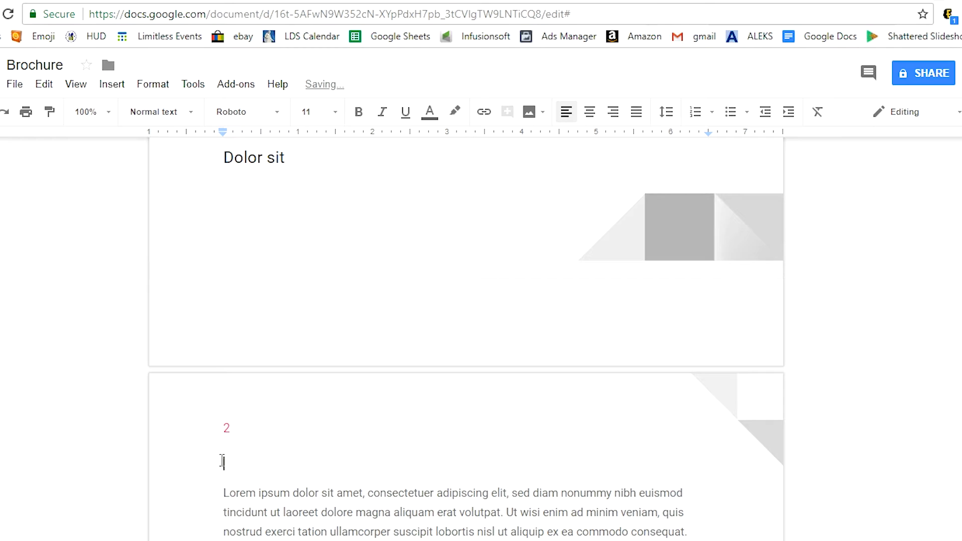
pyautogui.hotkey('ctrl', 'v')
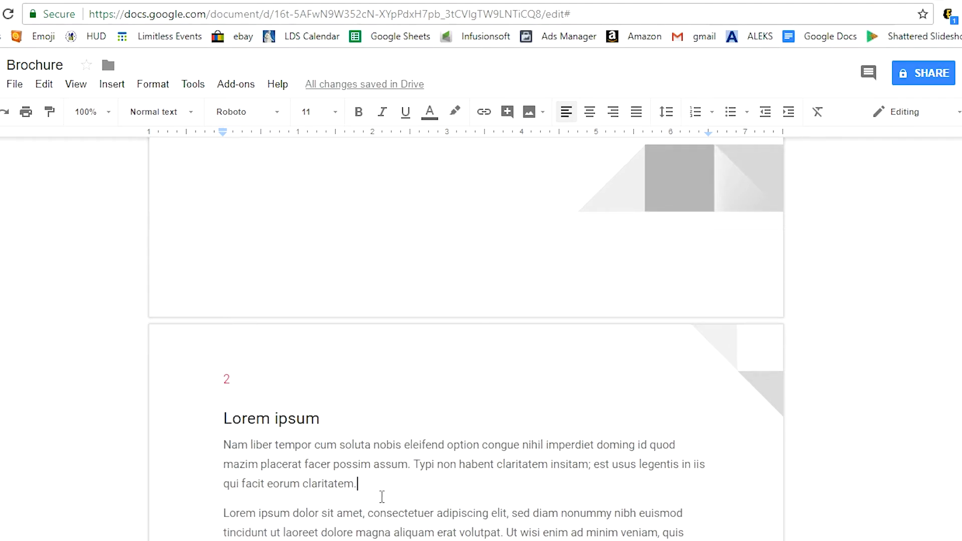
# - Review the document's sharing options and access levels, and close them without adding anyone
pyautogui.scroll(-5, 382, 497)
pyautogui.scroll(-5, 382, 497)
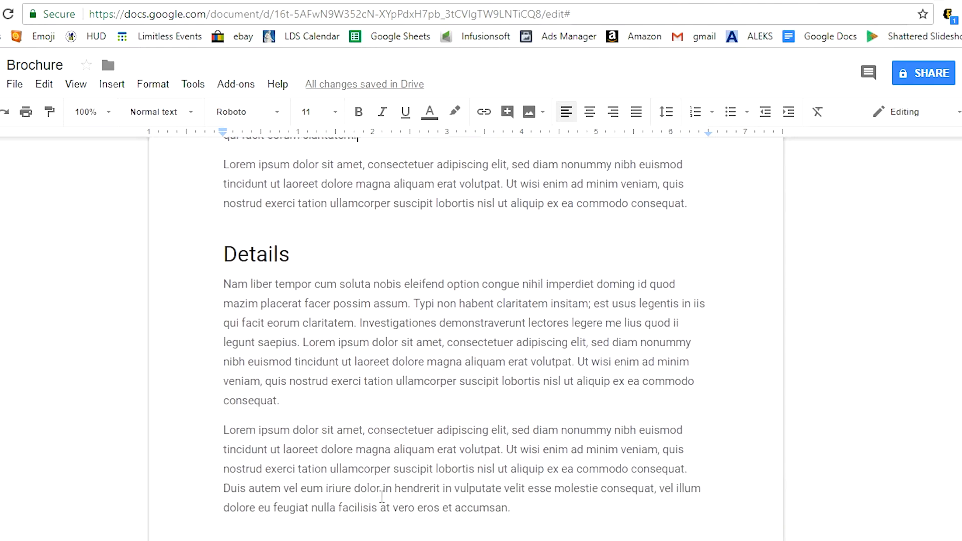
pyautogui.scroll(-2, 382, 497)
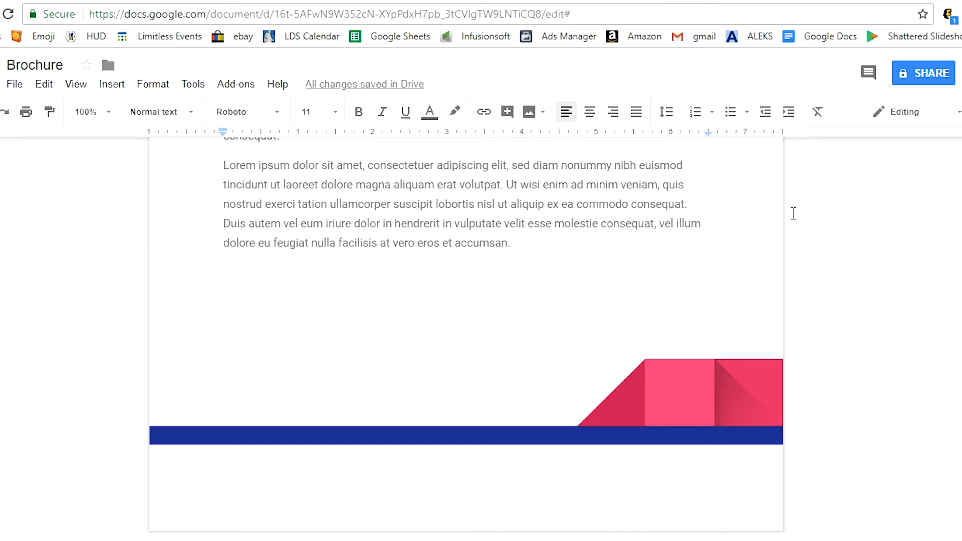
pyautogui.click(930, 78)
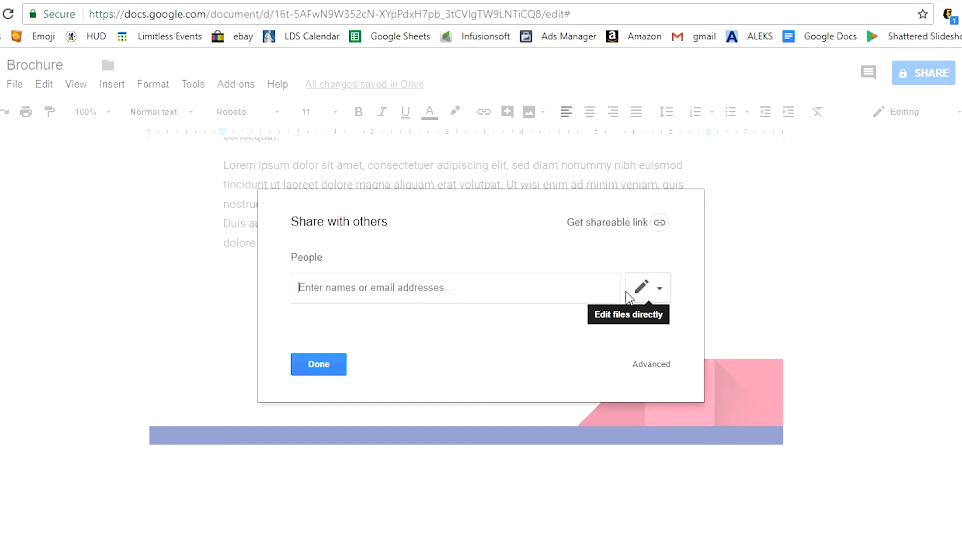
pyautogui.click(642, 291)
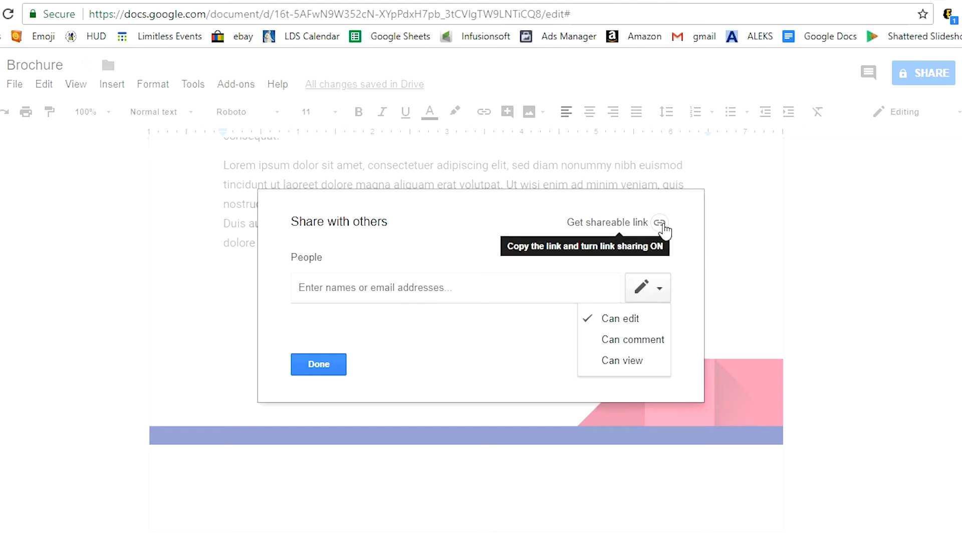
pyautogui.click(318, 364)
# - Review the link options for the words "possim assum" and the sources for inserting an image, without applying either
pyautogui.scroll(-10, 899, 270)
pyautogui.scroll(5, 899, 270)
pyautogui.scroll(9, 899, 271)
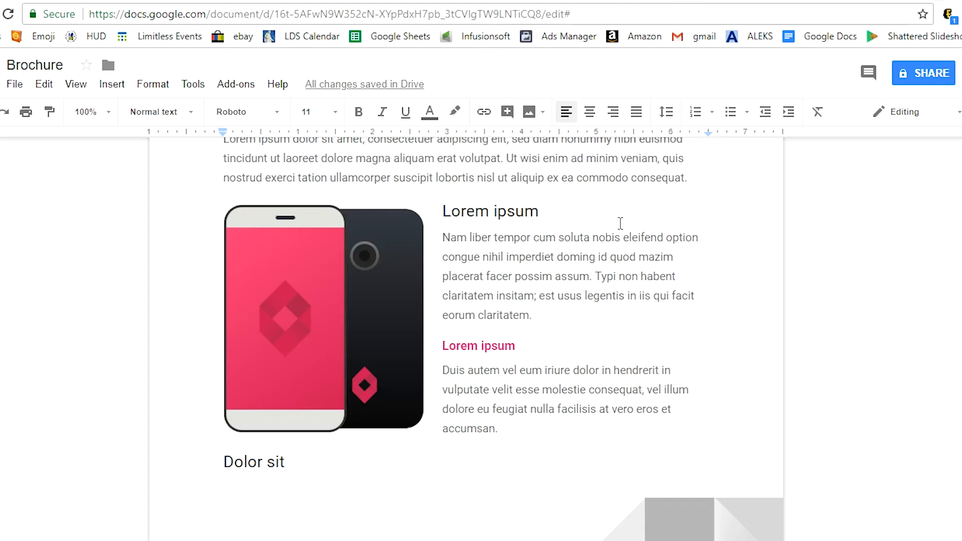
pyautogui.moveTo(592, 277); pyautogui.dragTo(516, 274)
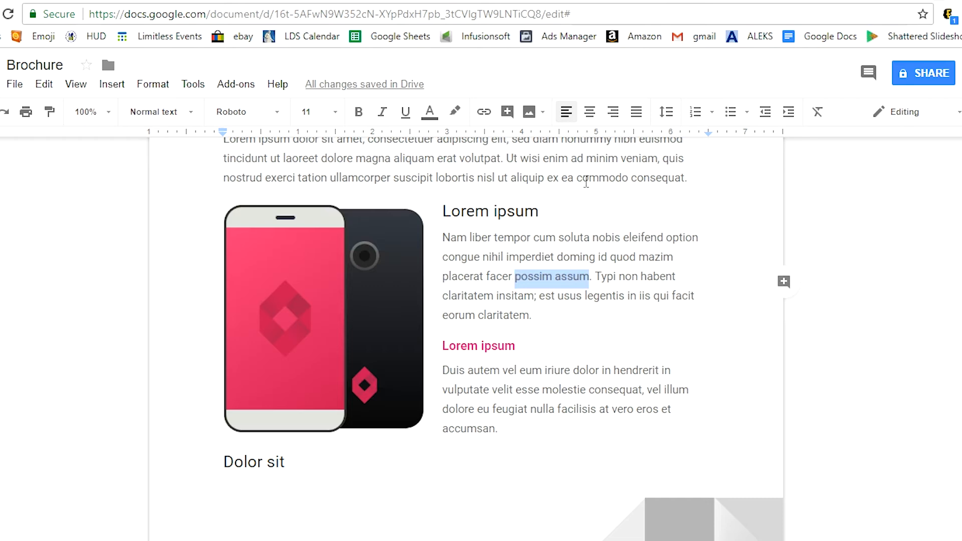
pyautogui.click(484, 111)
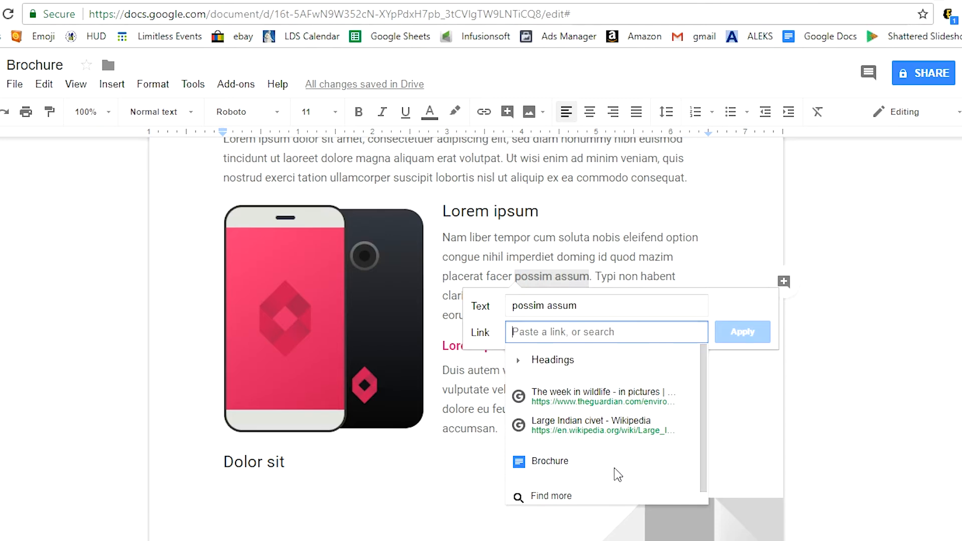
pyautogui.click(711, 229)
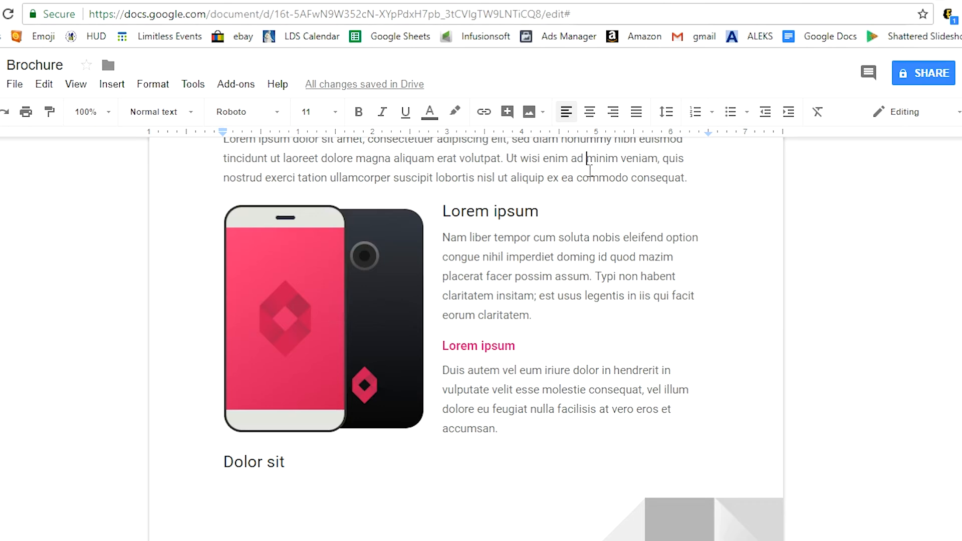
pyautogui.click(530, 112)
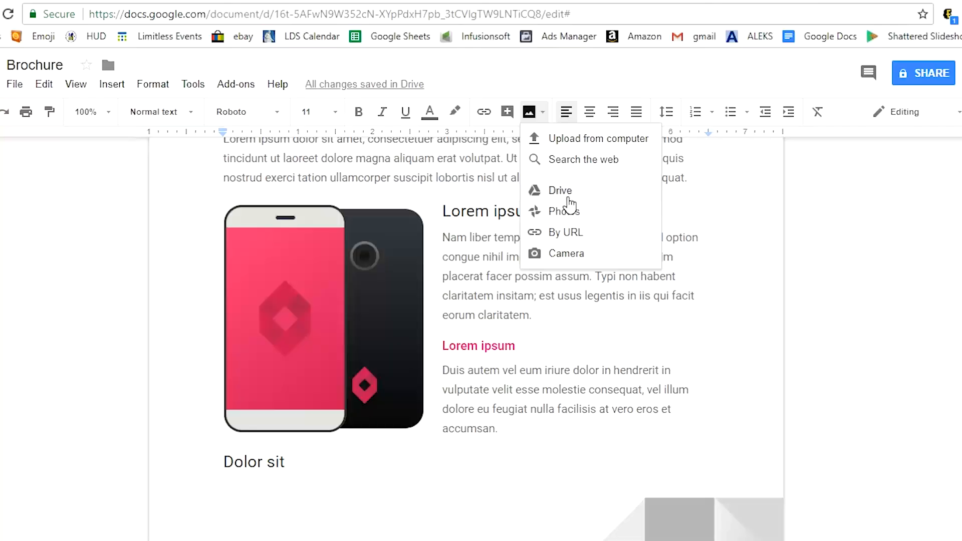
pyautogui.click(867, 260)
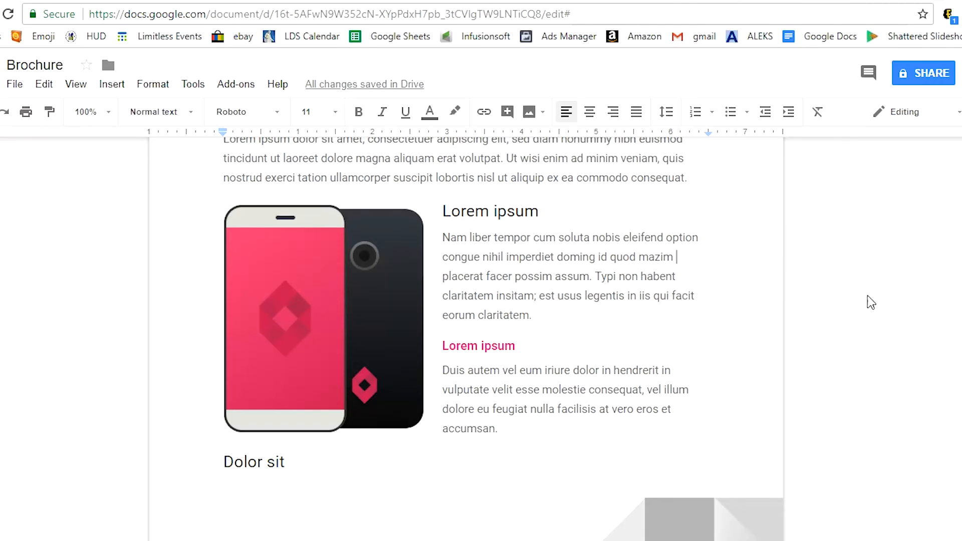
# - Display the file formats in which the brochure can be downloaded
pyautogui.scroll(6, 874, 356)
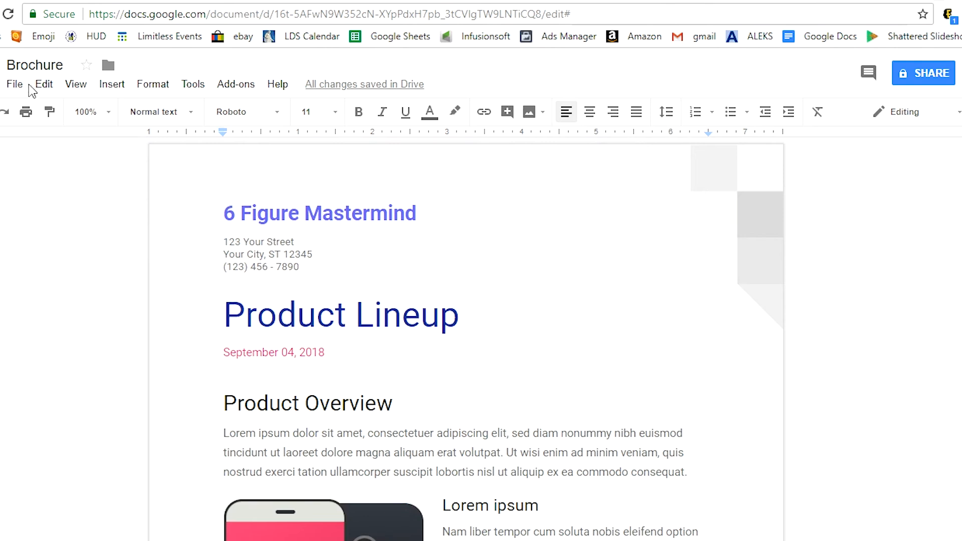
pyautogui.click(12, 85)
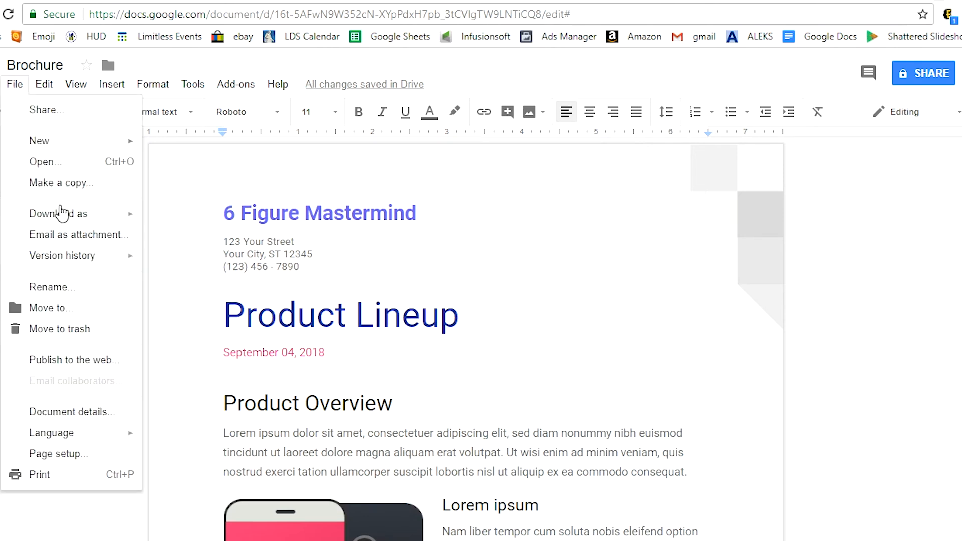
pyautogui.moveTo(72, 220)
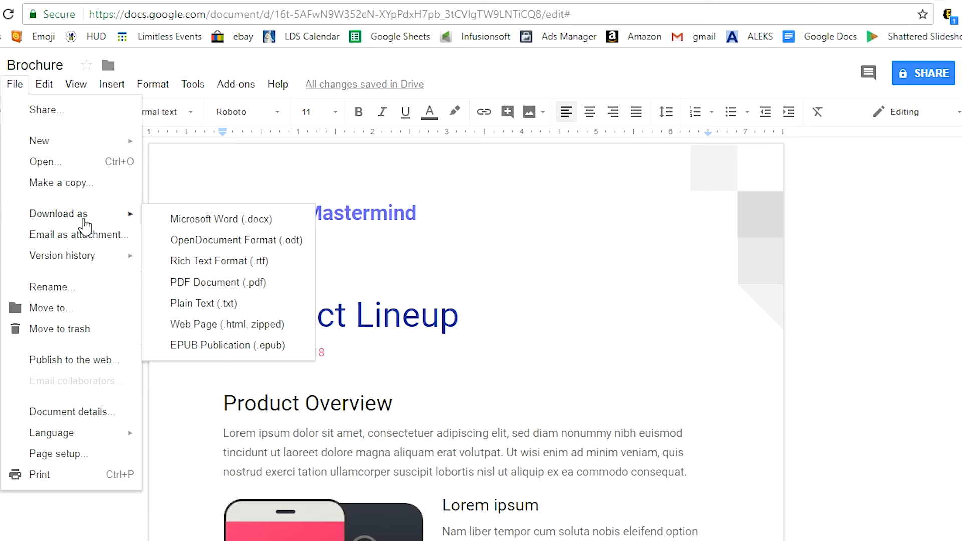